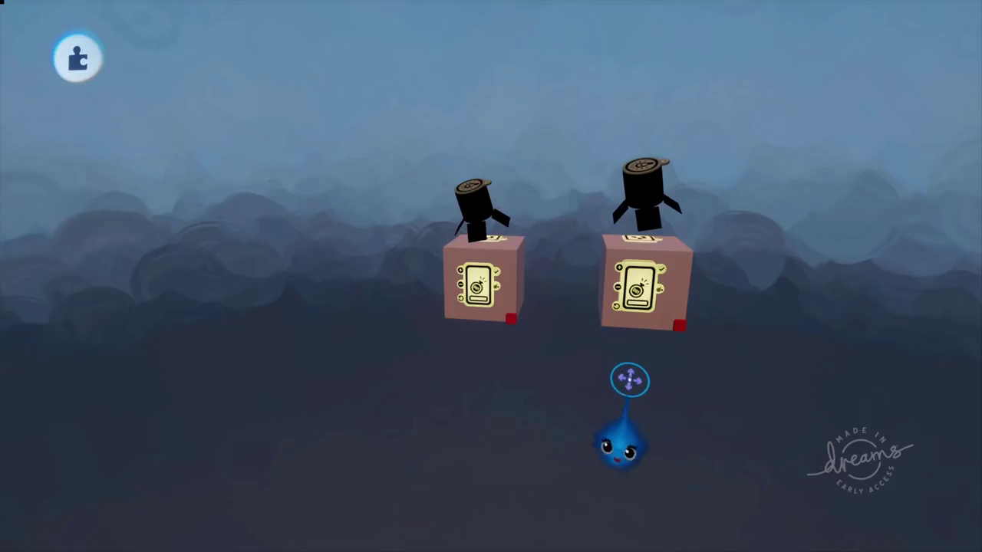
Play the scene to watch the spotlights and counters on the two cubes, then return it to its stopped state
key(space)
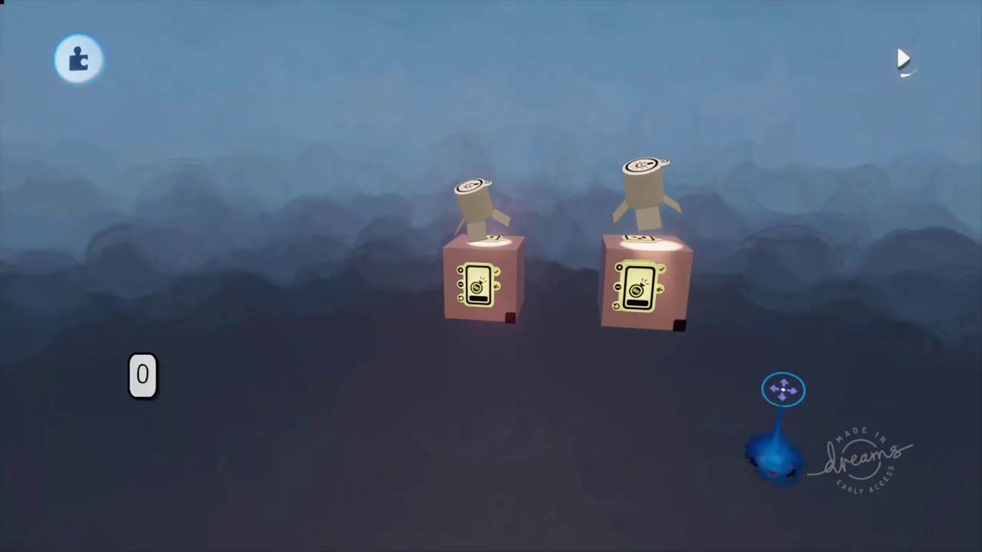
key(Left)
key(Right)
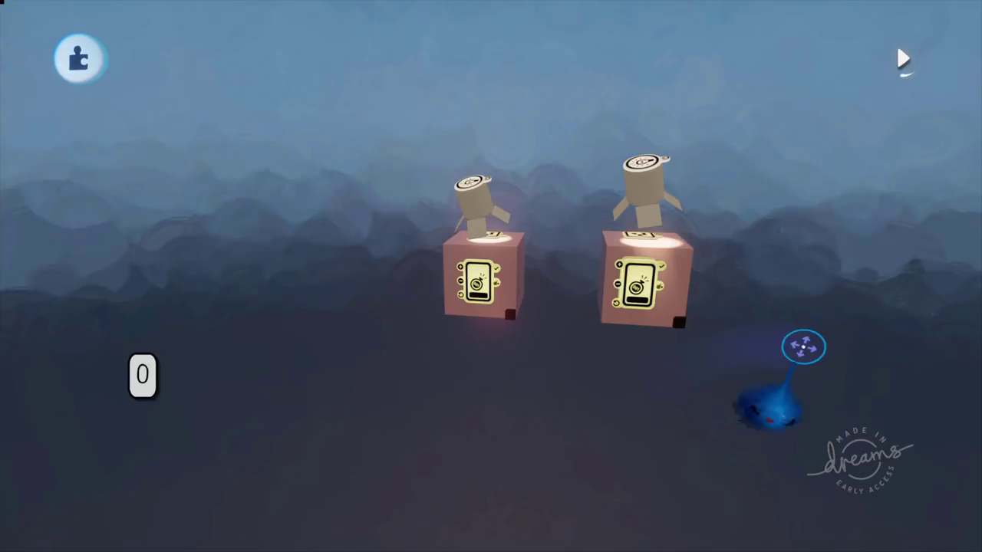
key(Left)
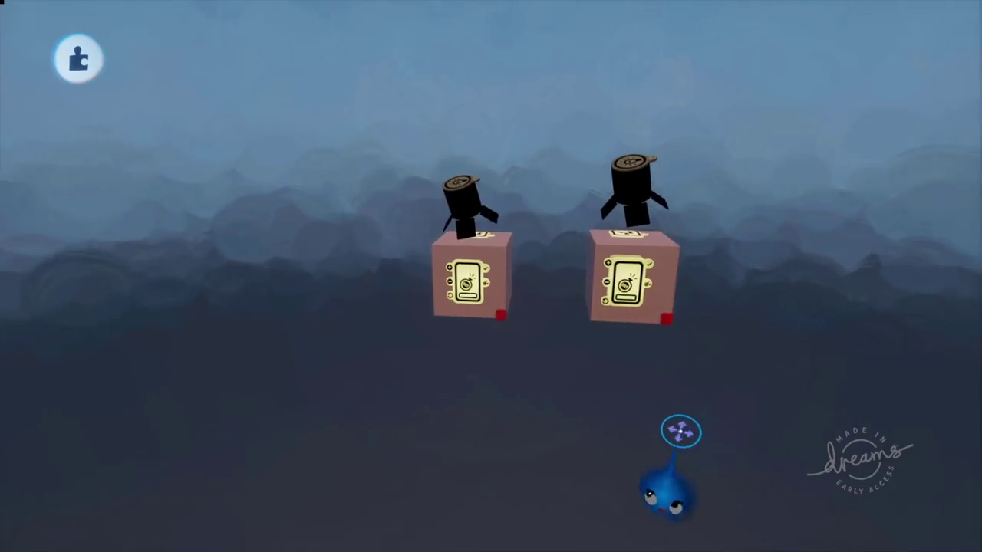
Open the microchip on top of the smaller cube and reposition its canvas beside the cube
middle_drag(640, 390, 572, 467)
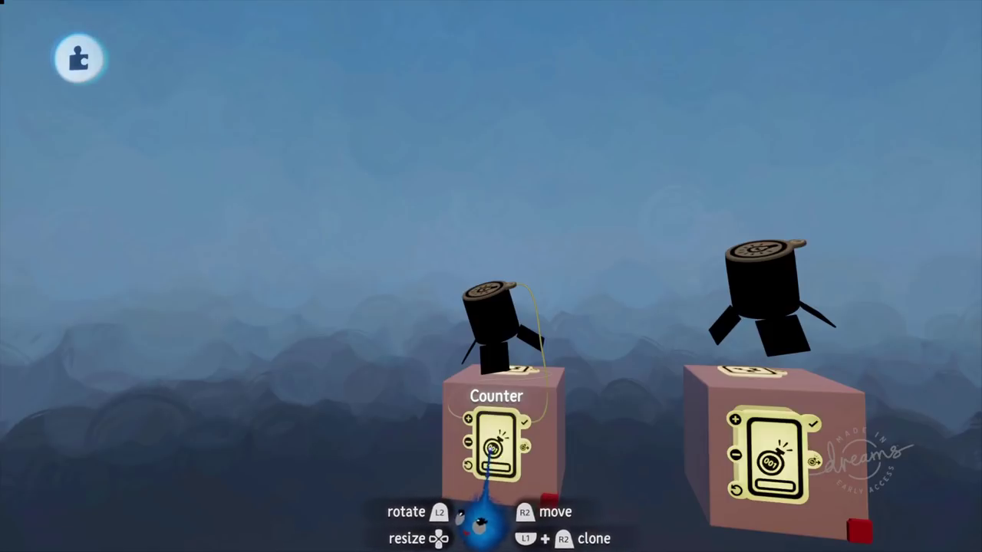
middle_drag(485, 449, 508, 430)
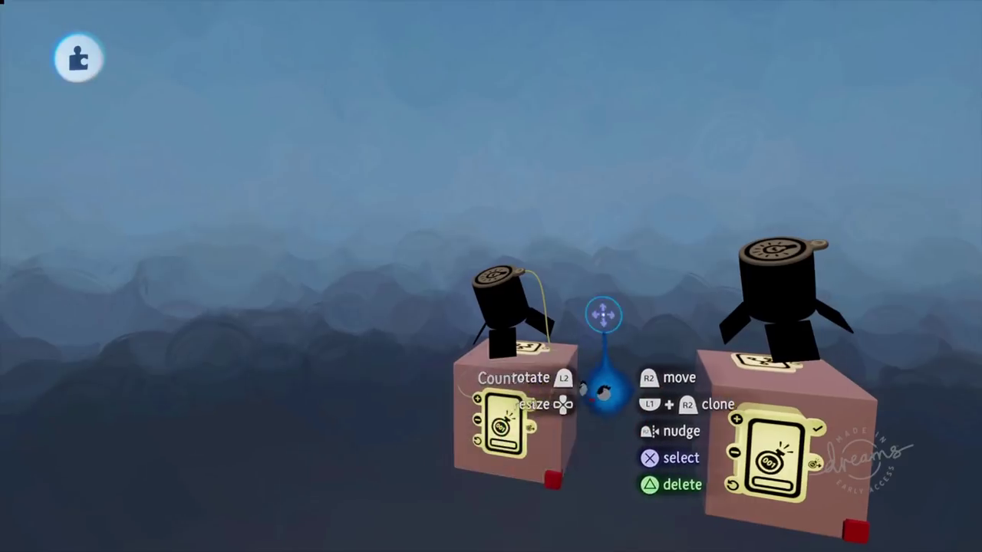
middle_drag(600, 314, 554, 354)
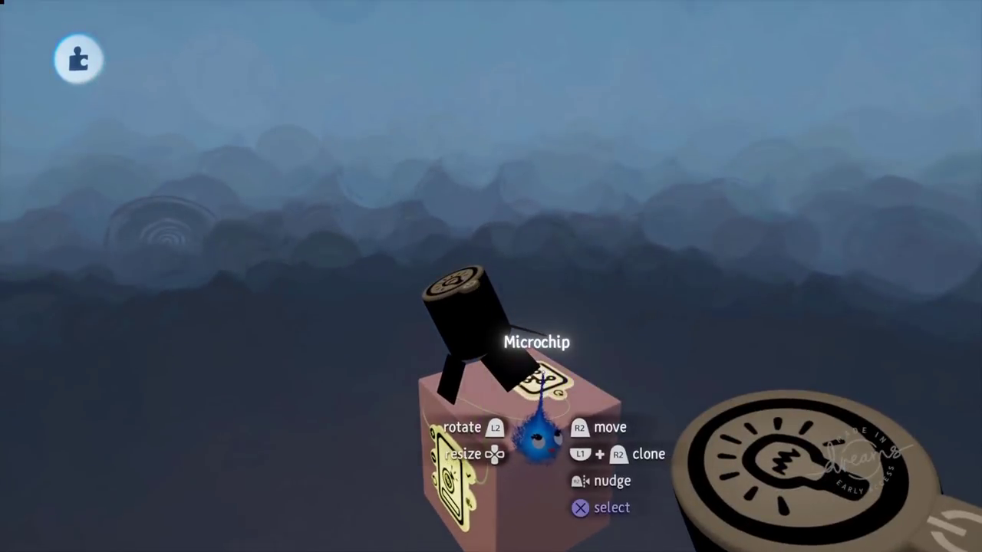
click(550, 378)
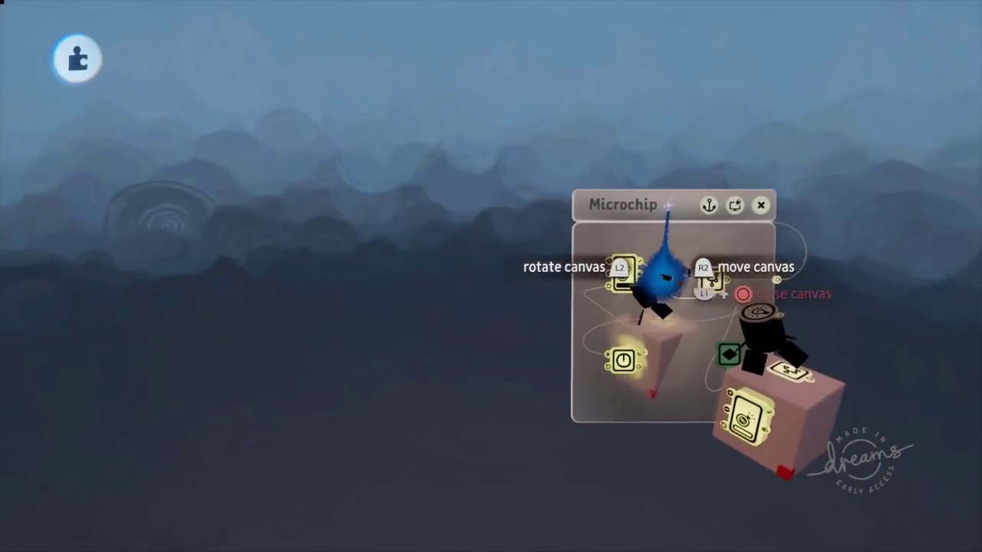
drag(661, 207, 581, 186)
middle_drag(580, 187, 656, 284)
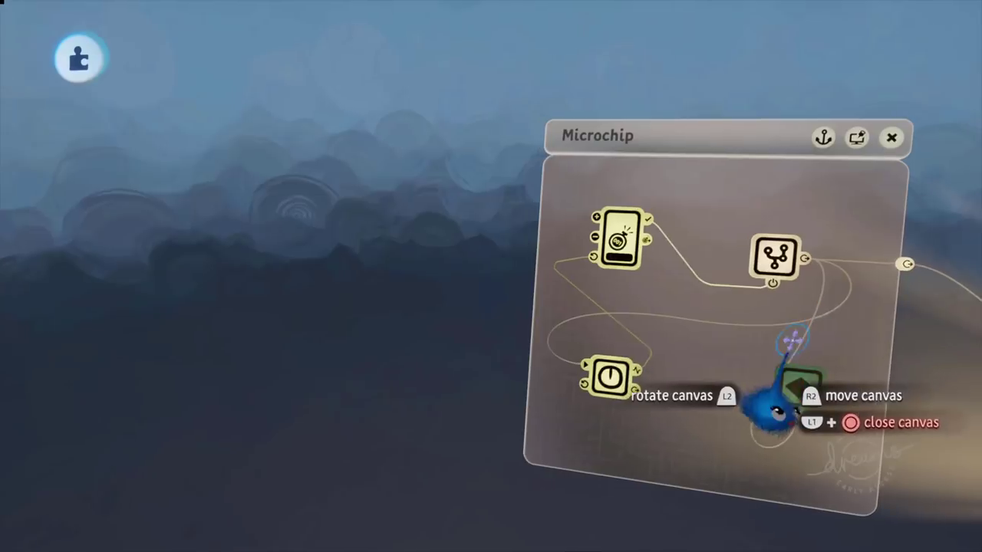
middle_drag(791, 339, 624, 366)
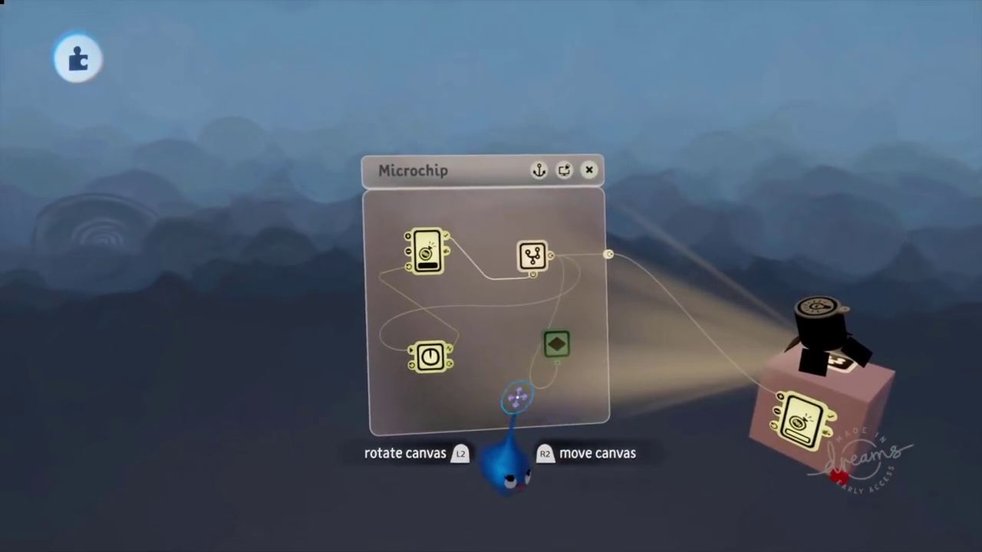
Examine the settings of the counter inside the microchip and its wiring to the nested microchip's power and output ports
click(426, 253)
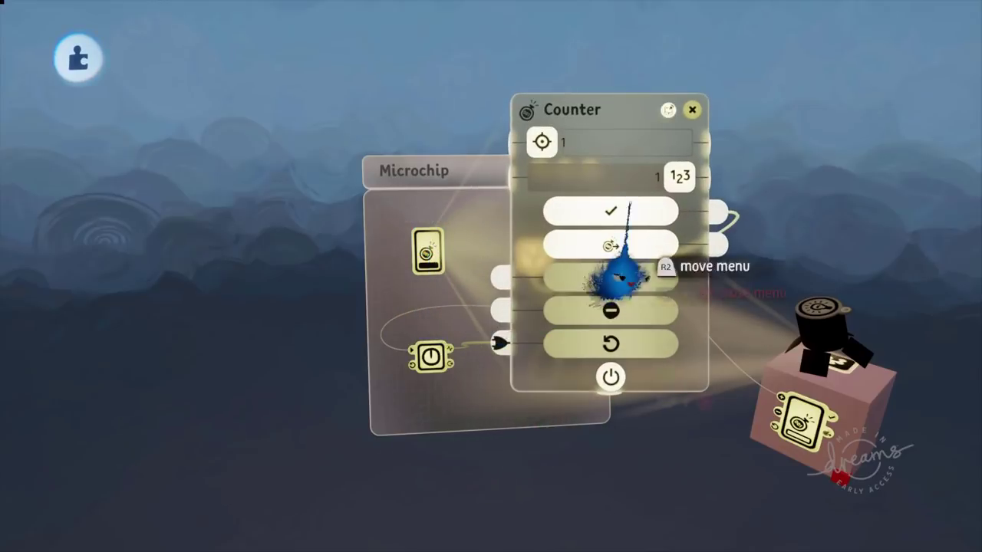
click(691, 110)
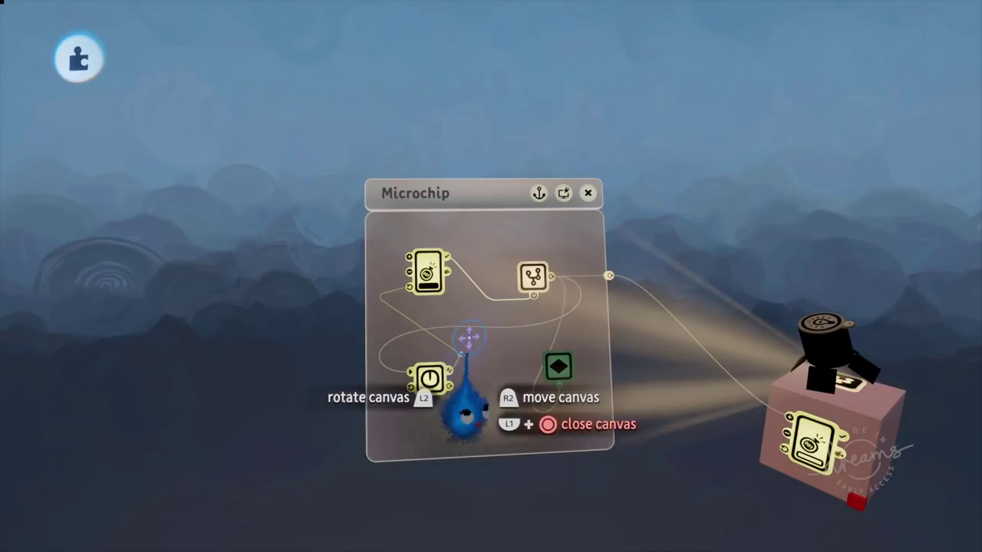
scroll(477, 330, up, 3)
scroll(476, 330, up, 3)
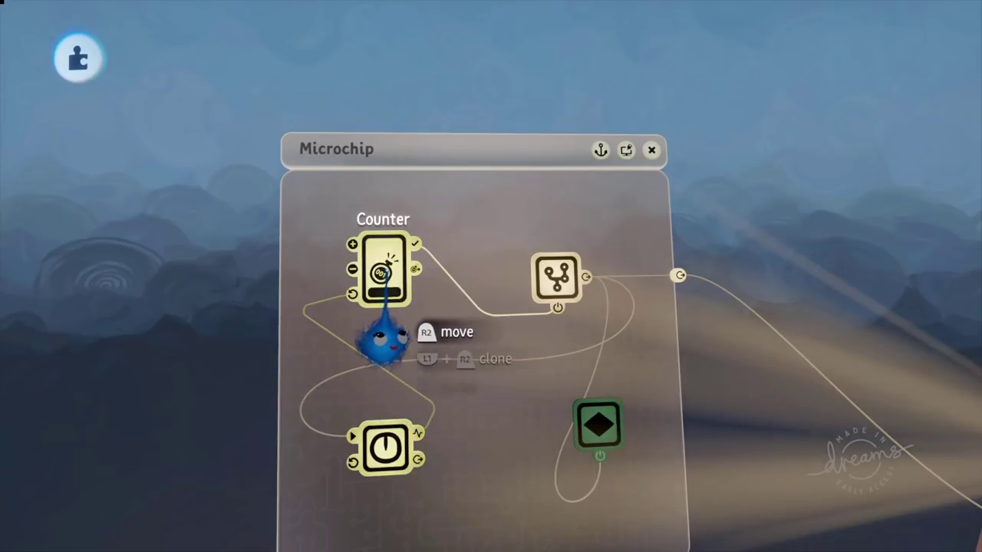
mouse_move(353, 244)
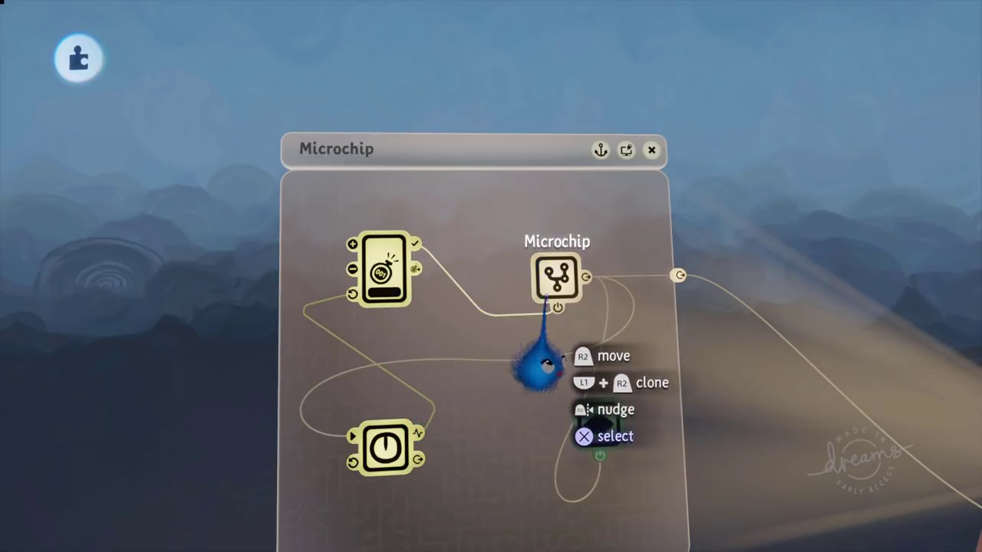
scroll(546, 309, down, 5)
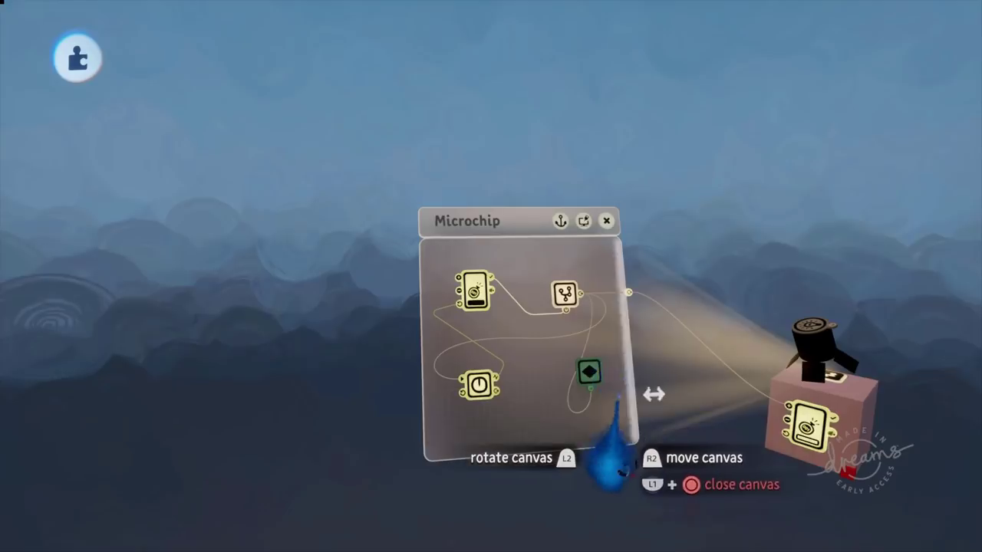
scroll(618, 397, up, 4)
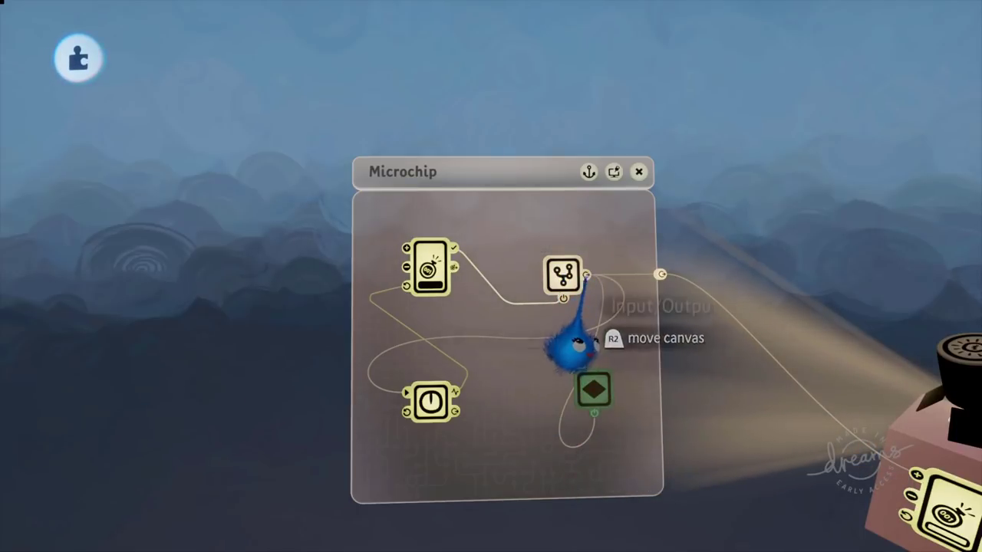
mouse_move(586, 274)
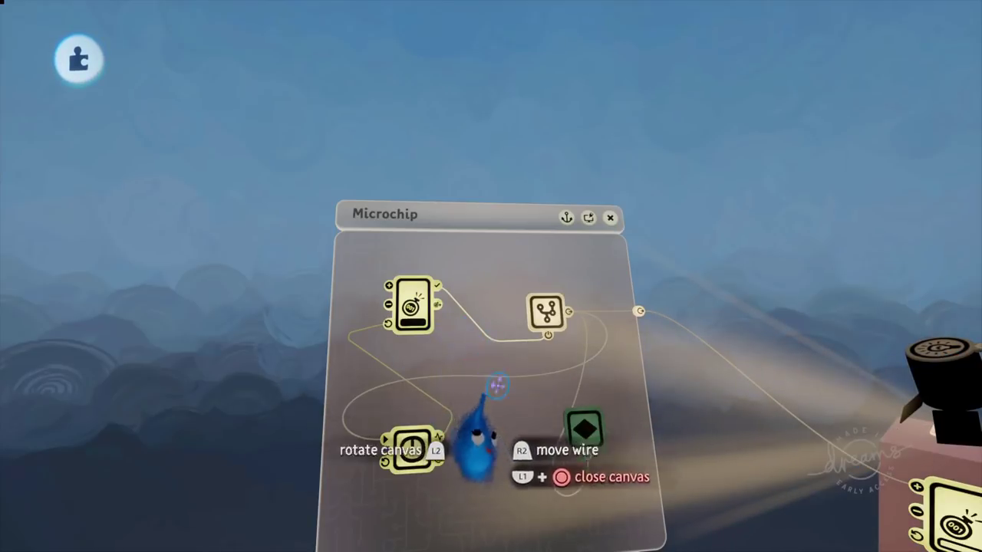
Check the settings of the timer below the counter and the general properties of the nested microchip
click(412, 449)
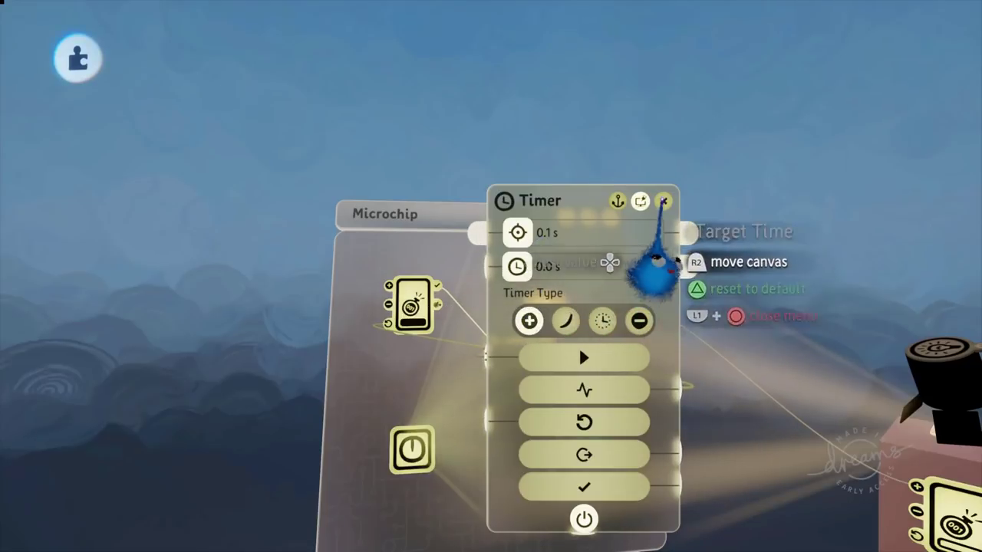
click(663, 201)
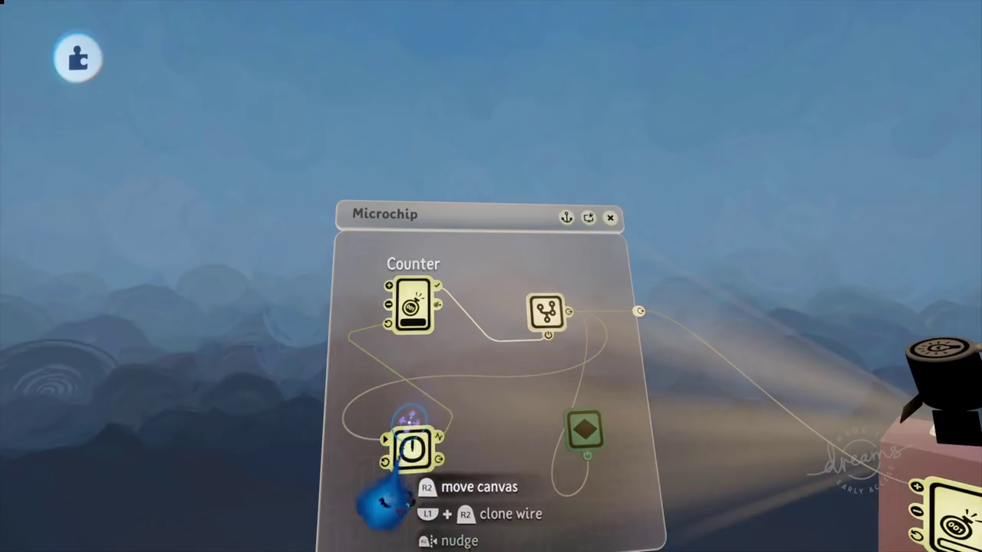
click(545, 313)
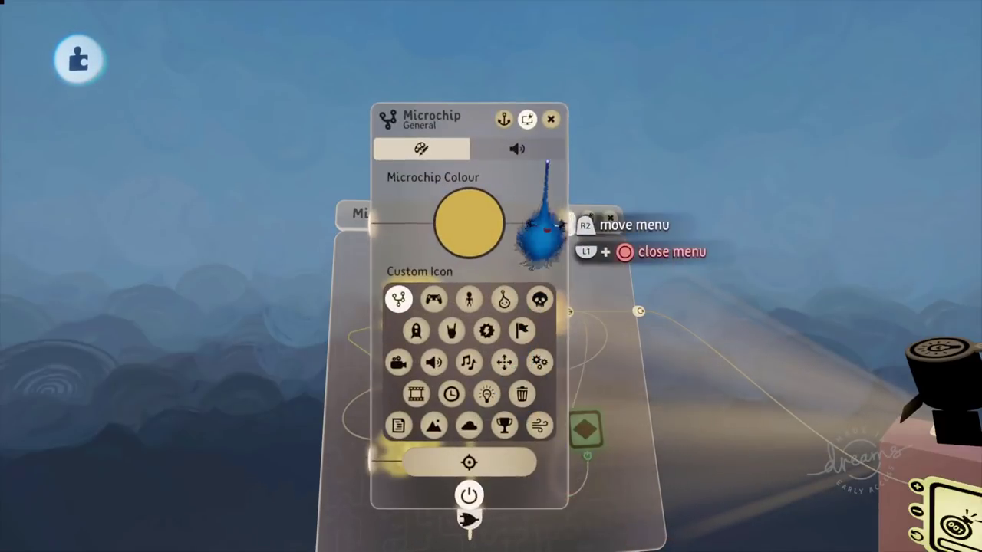
click(550, 120)
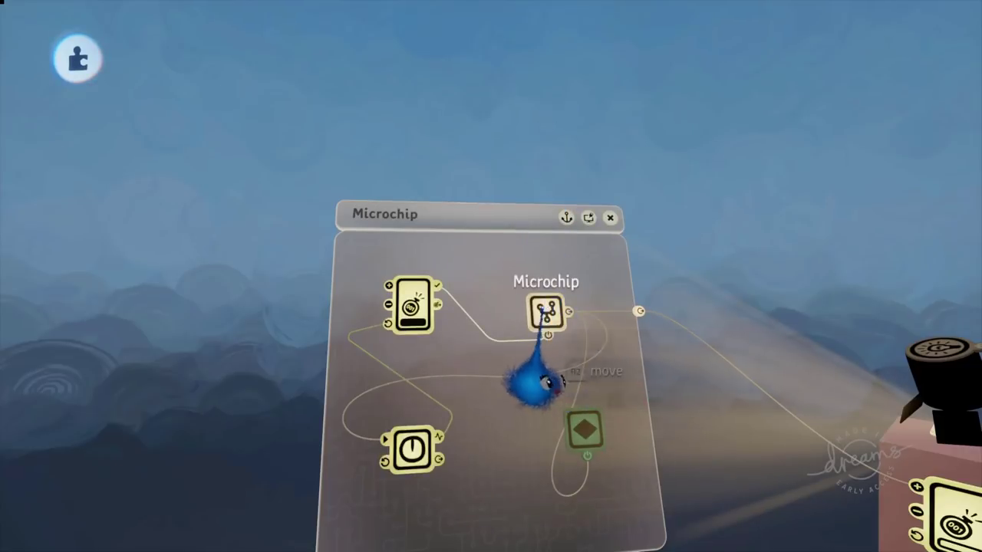
Open the nested microchip and reposition its canvas to show the controller sensor, timer, counter and timeline
scroll(543, 308, down, 5)
scroll(708, 280, down, 5)
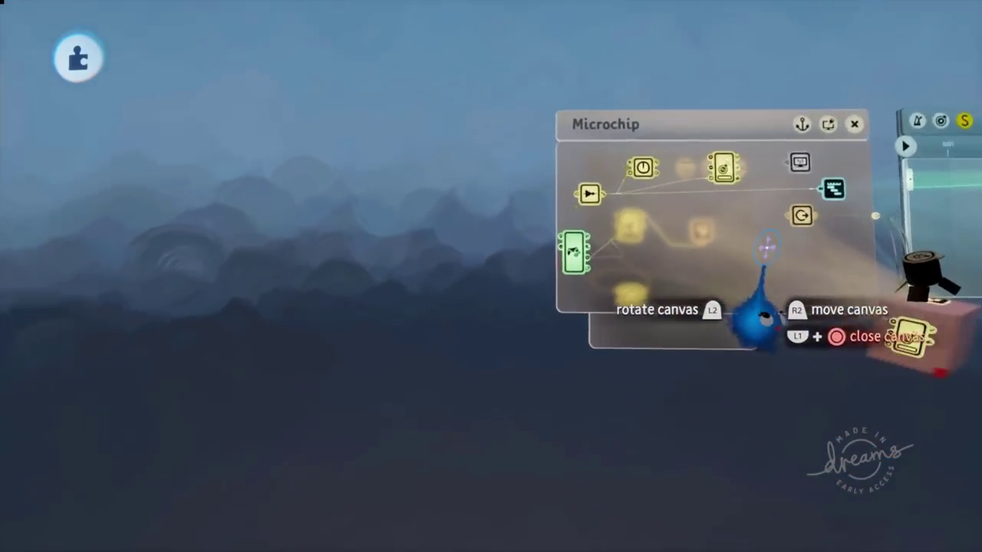
scroll(767, 247, up, 3)
drag(693, 79, 638, 48)
scroll(707, 194, up, 5)
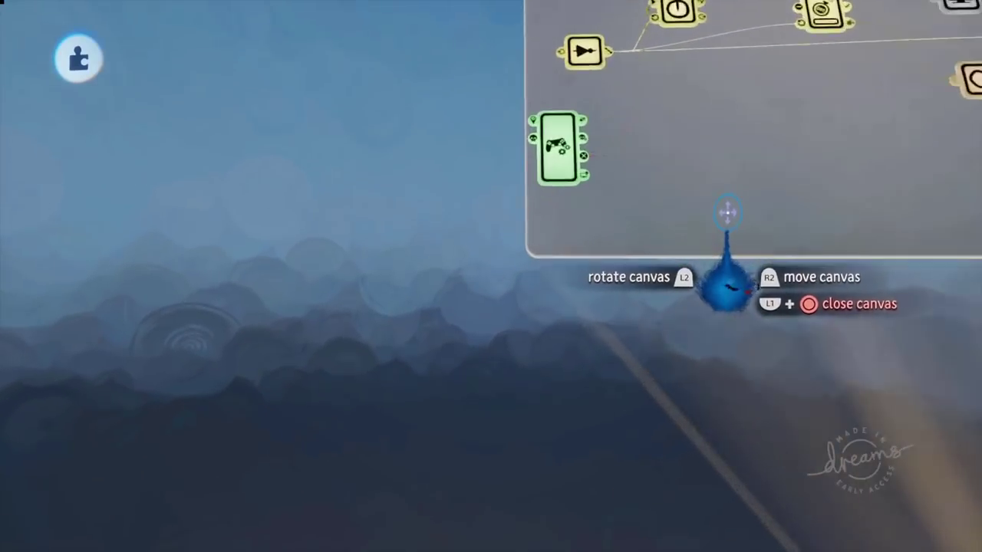
scroll(727, 213, up, 3)
scroll(745, 228, down, 5)
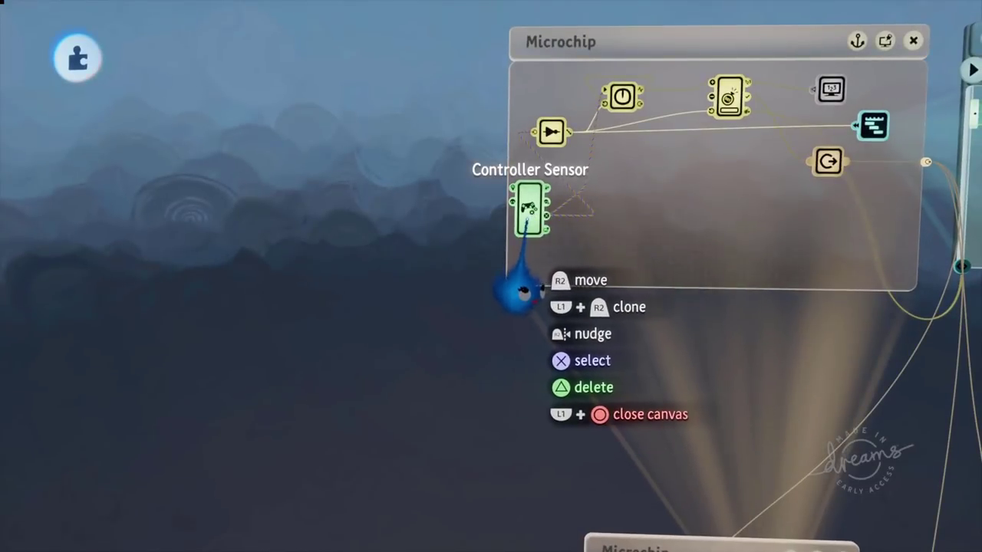
Check the controller sensor's button outputs and its possession mode
click(529, 208)
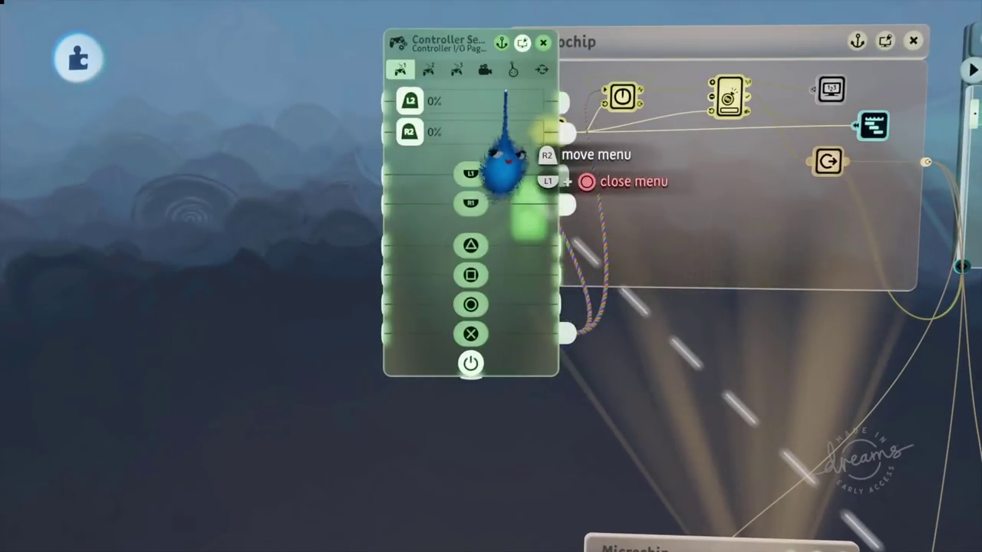
click(513, 69)
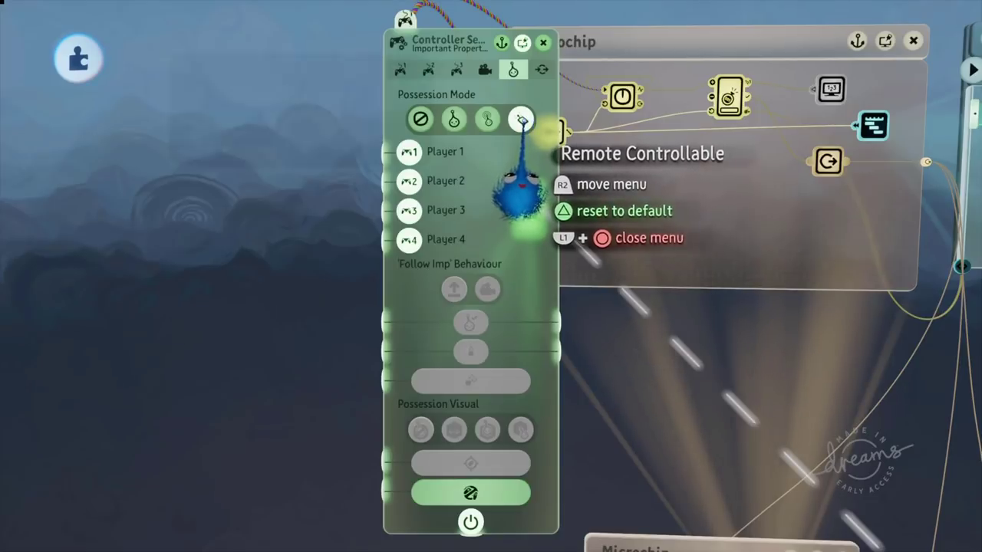
click(543, 43)
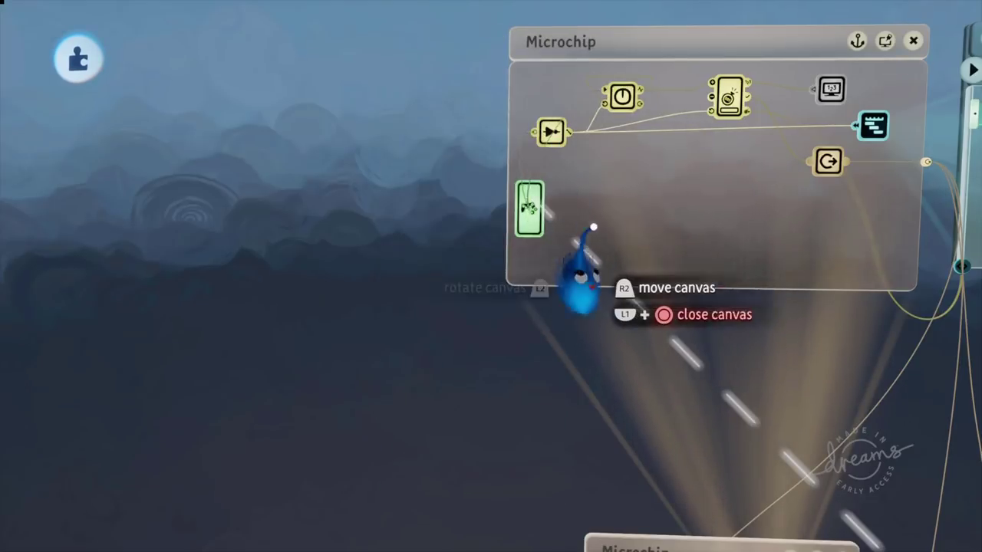
drag(596, 245, 602, 207)
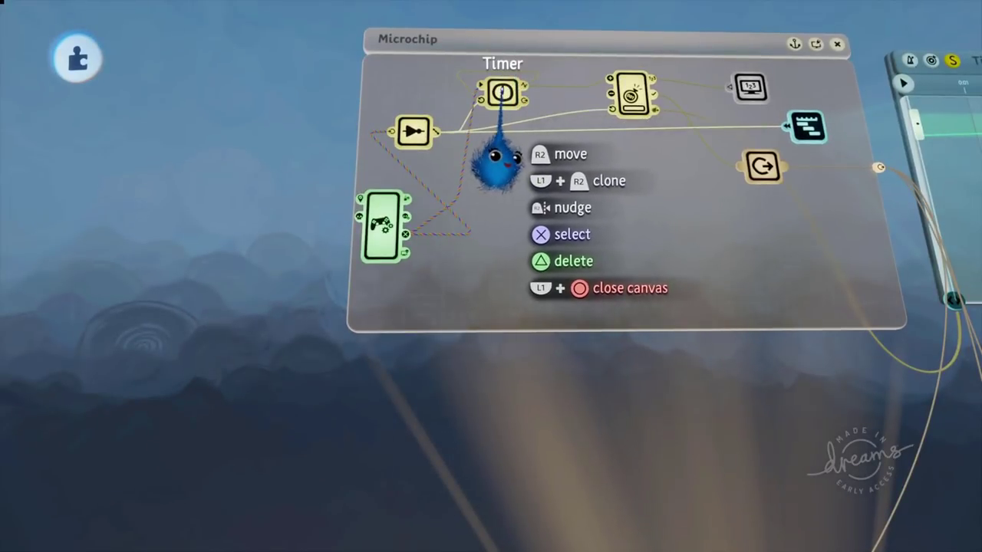
Check the target time of the timer in the nested microchip and examine the wires around it
click(490, 162)
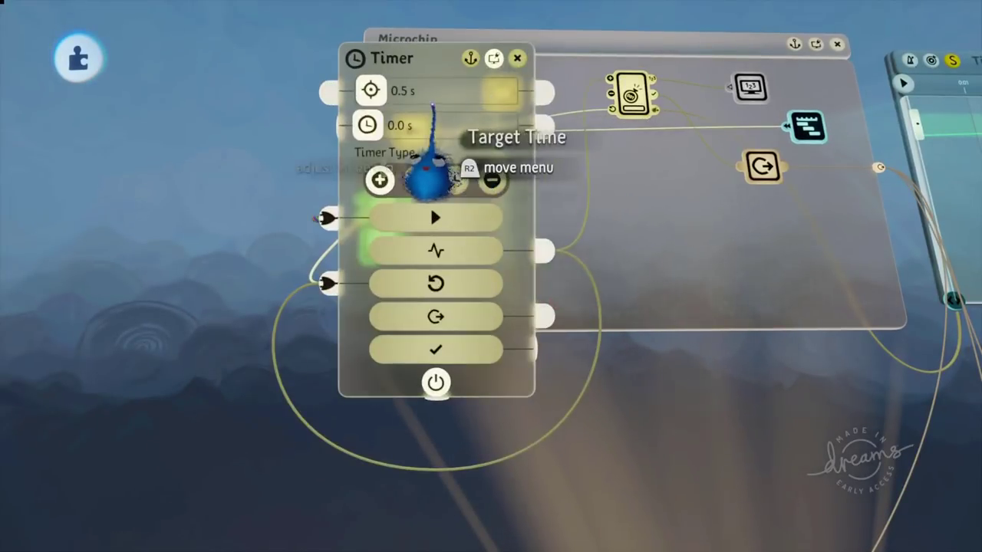
click(517, 58)
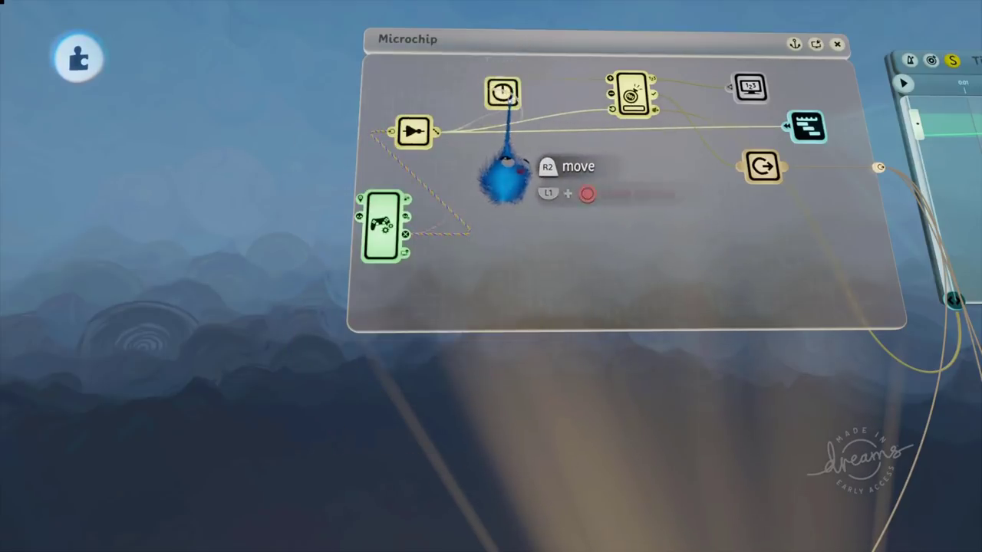
scroll(569, 85, up, 5)
scroll(576, 96, down, 4)
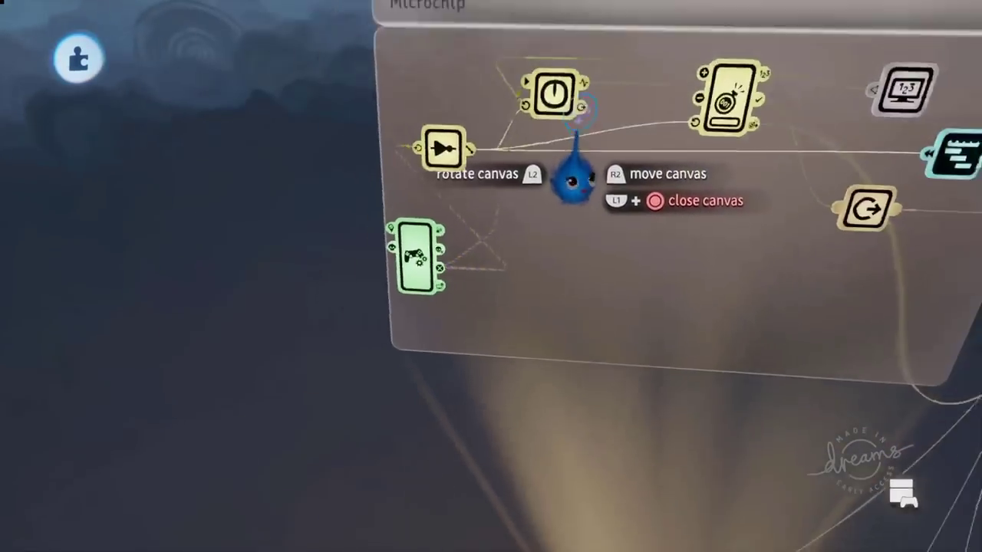
drag(574, 182, 581, 219)
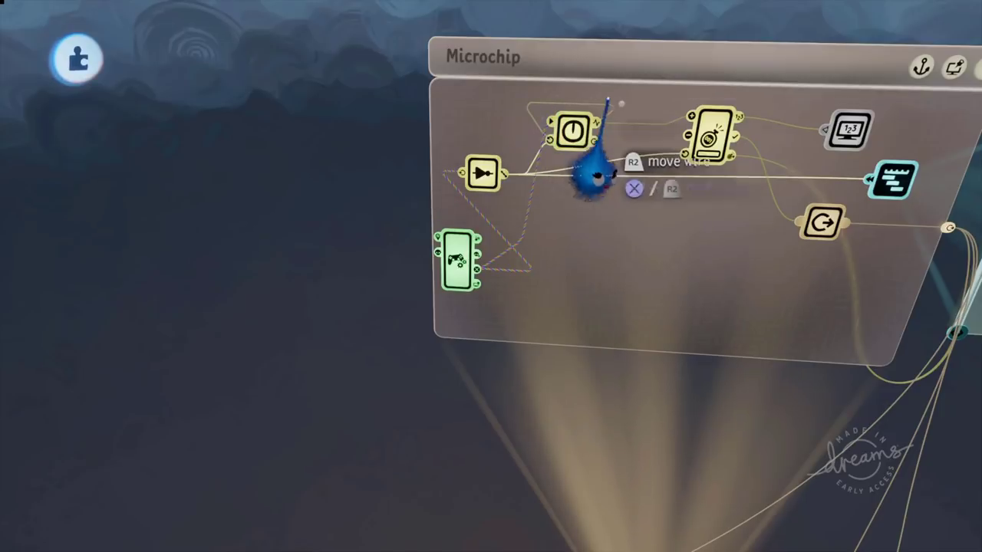
Examine the timer's wire into the counter, the counter's target value and its Counter Full output
drag(595, 176, 529, 201)
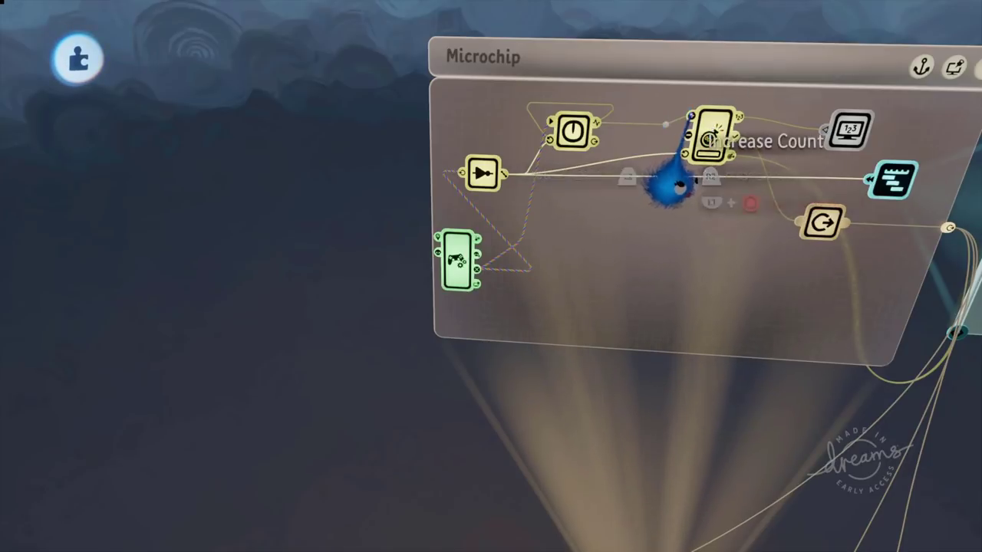
click(679, 197)
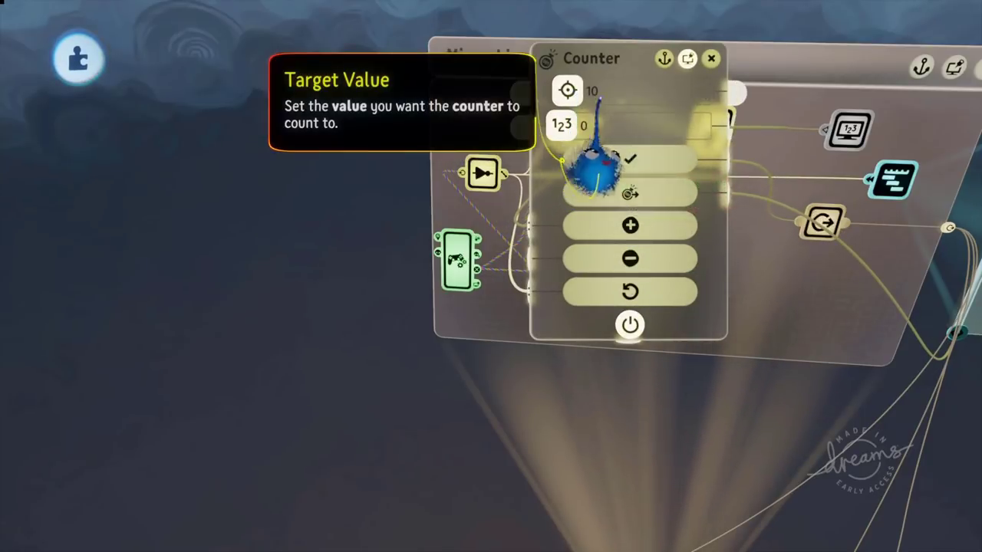
click(712, 59)
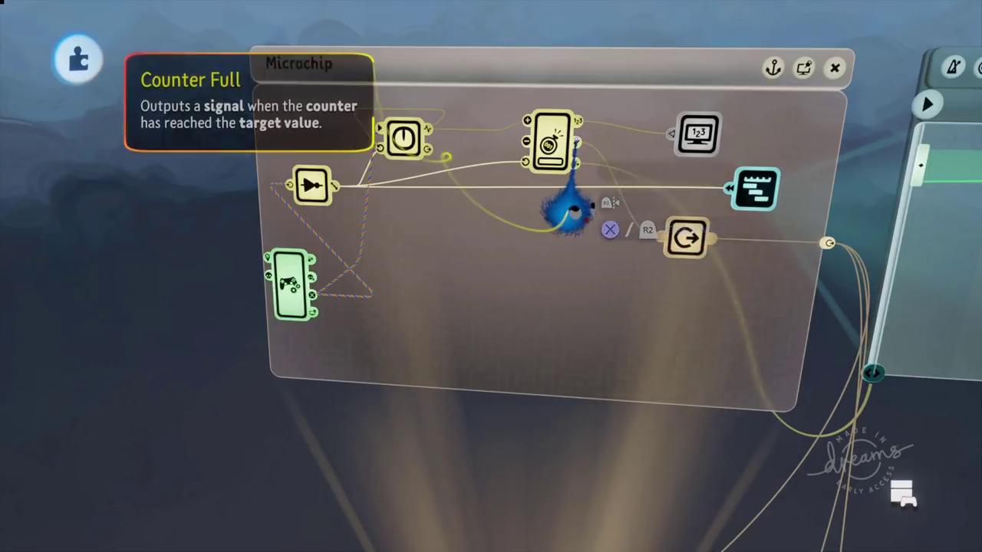
drag(570, 207, 567, 216)
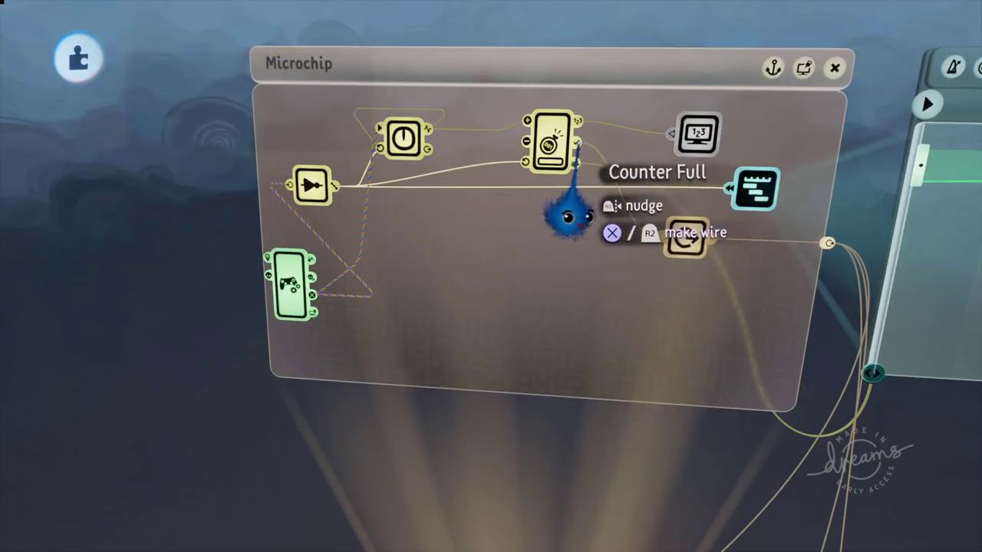
Trace the wire from the counter's Counter Full output through the node to its Input/Output port on the microchip's edge
drag(568, 213, 614, 238)
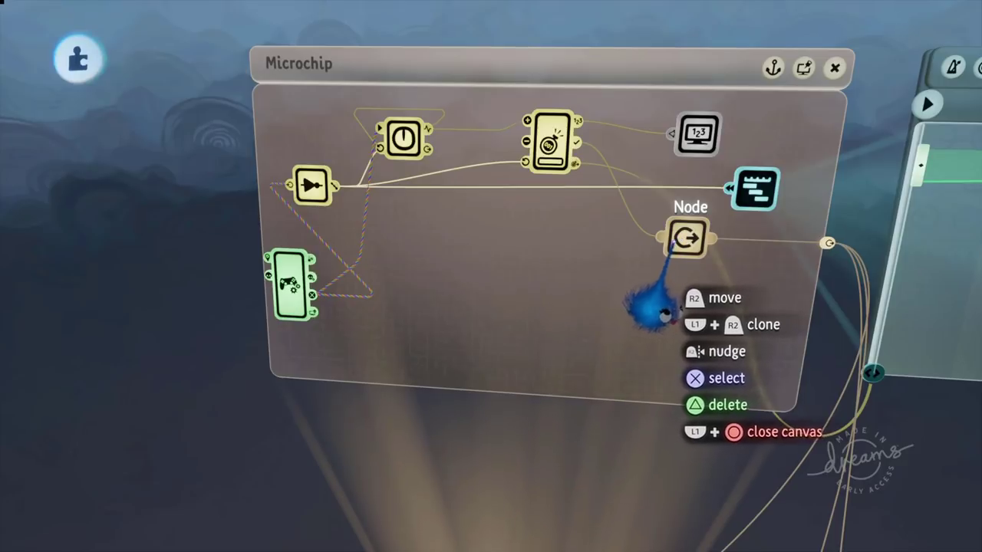
mouse_move(827, 244)
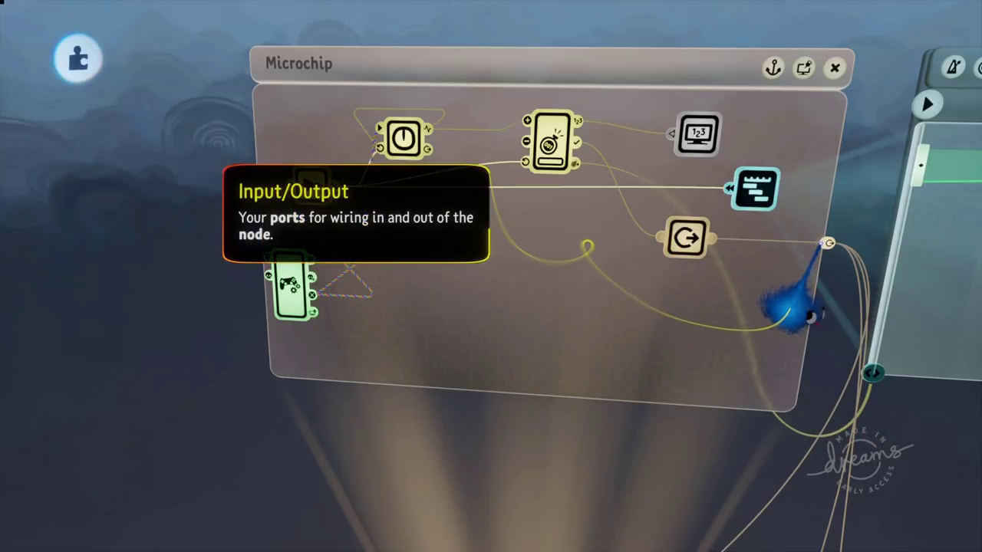
drag(797, 311, 596, 291)
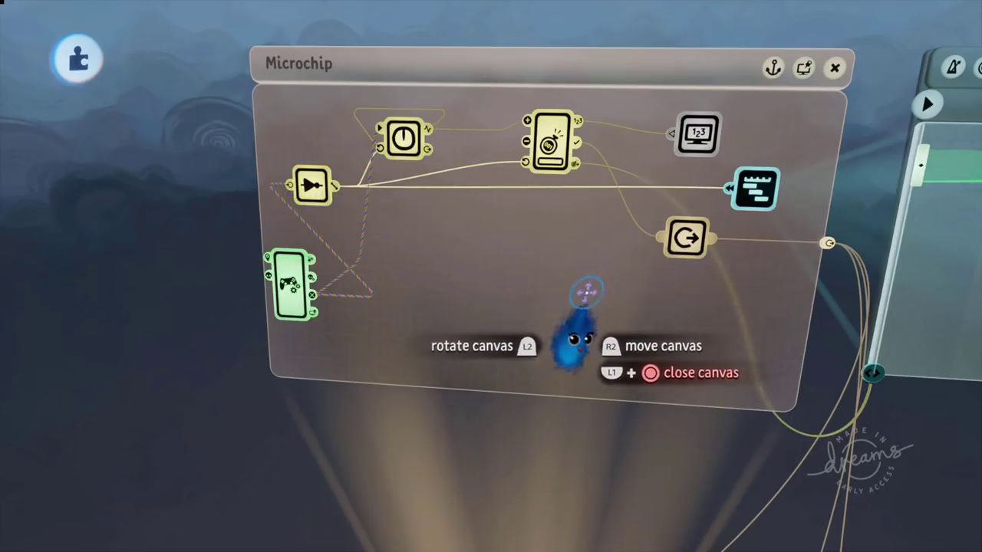
mouse_move(573, 164)
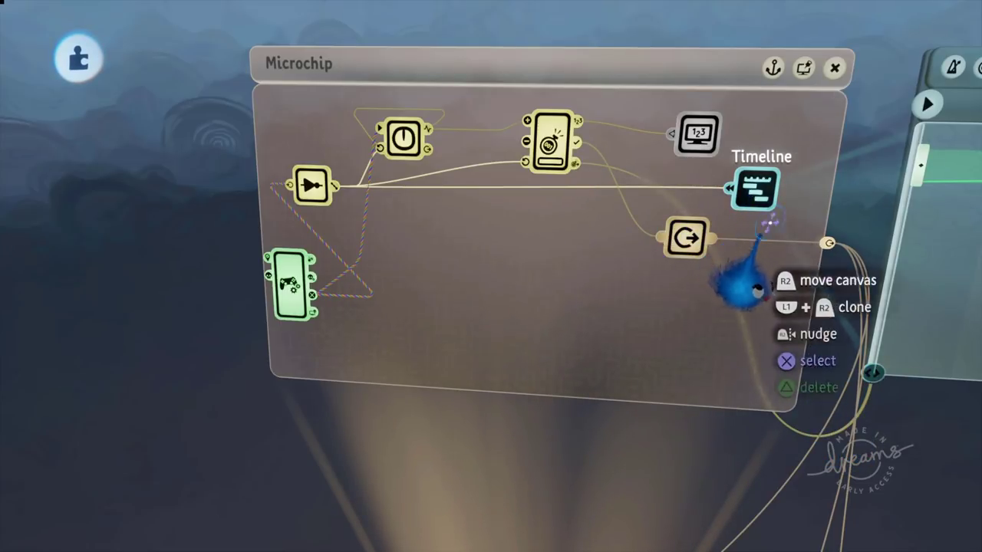
Examine the nested microchip's timeline and the keyframe at its end
scroll(844, 360, right, 10)
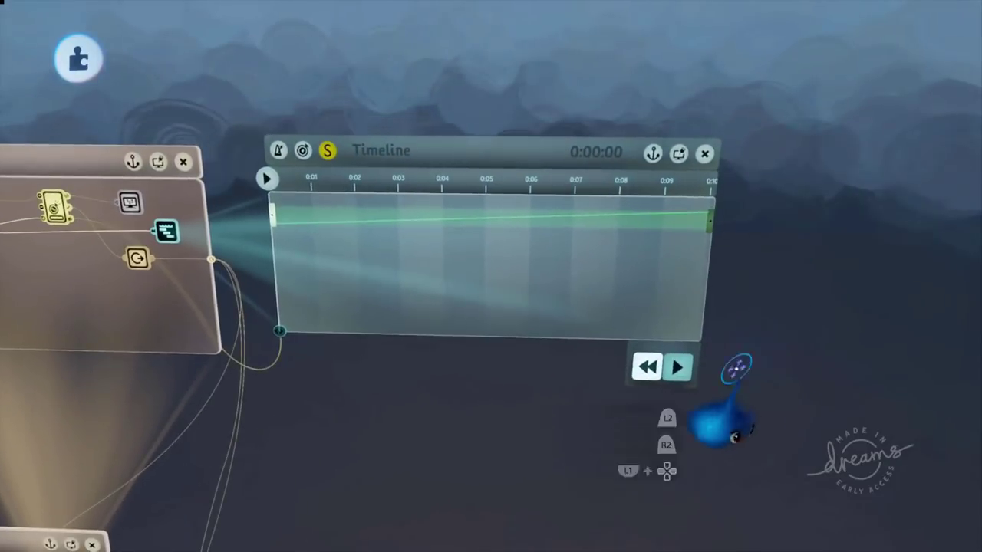
scroll(637, 405, left, 4)
scroll(570, 433, down, 2)
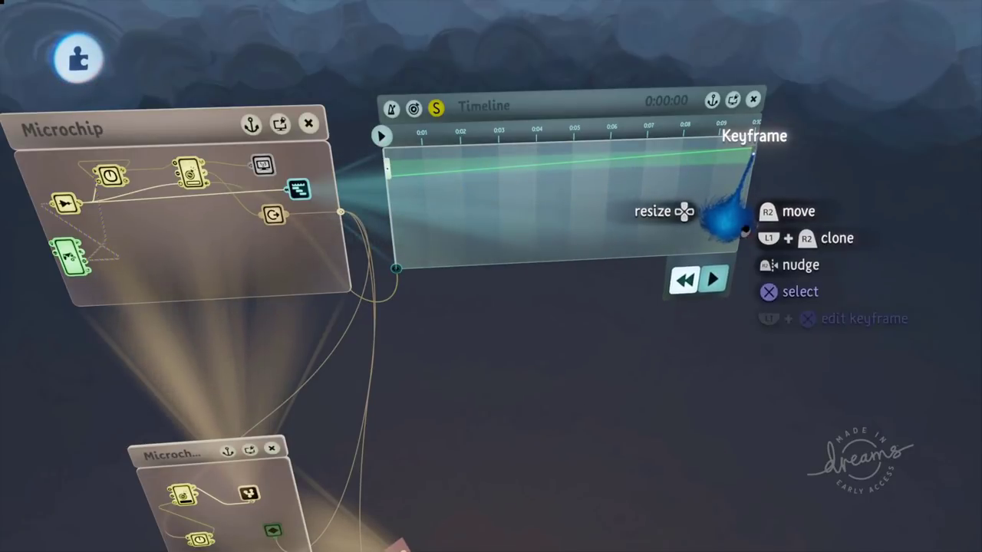
Try moving the red block along the first cube's lower edge with Precise Move, and return it to its corner
middle_drag(759, 184, 821, 302)
middle_drag(779, 353, 635, 421)
middle_drag(656, 369, 647, 427)
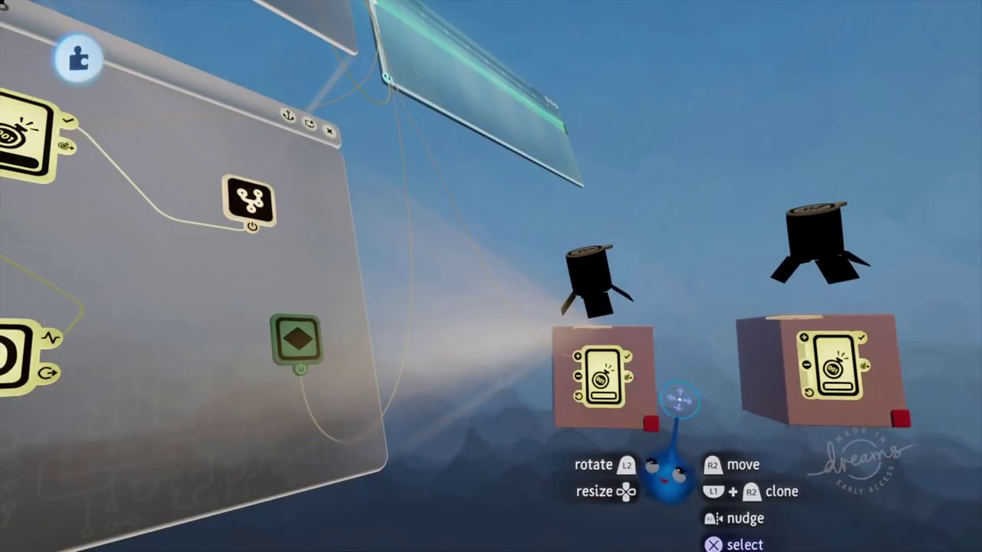
key(Tab)
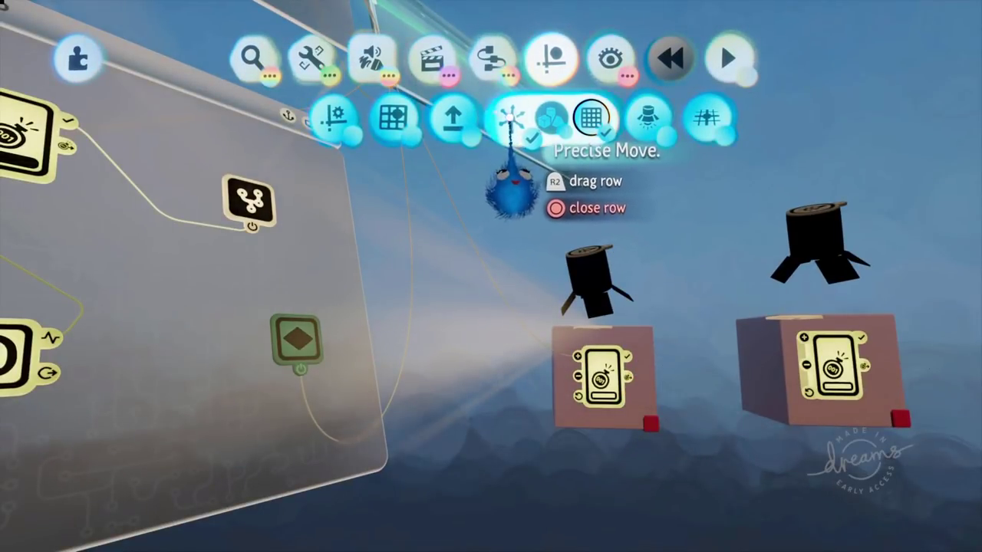
mouse_move(650, 422)
mouse_down()
mouse_move(644, 359)
mouse_move(644, 421)
mouse_up()
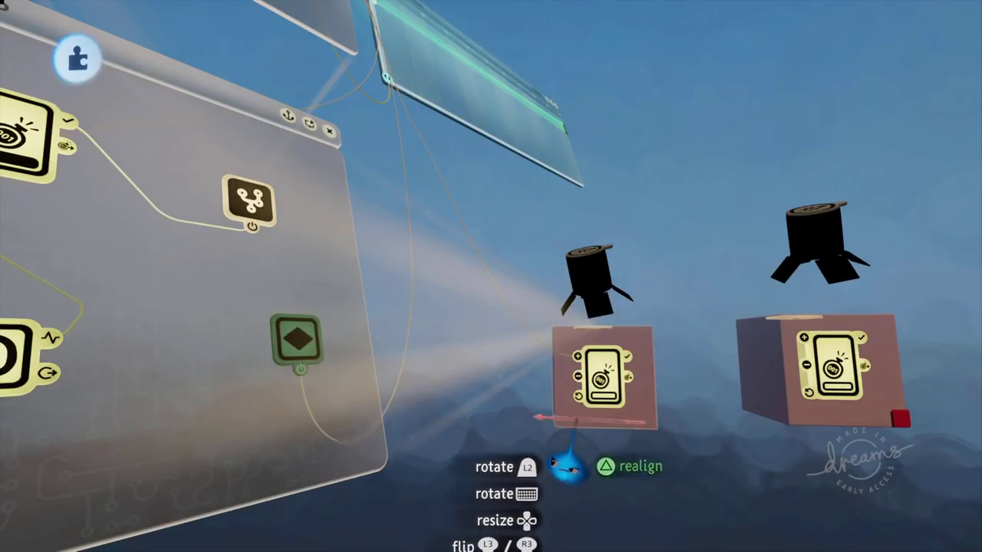
drag(566, 420, 643, 416)
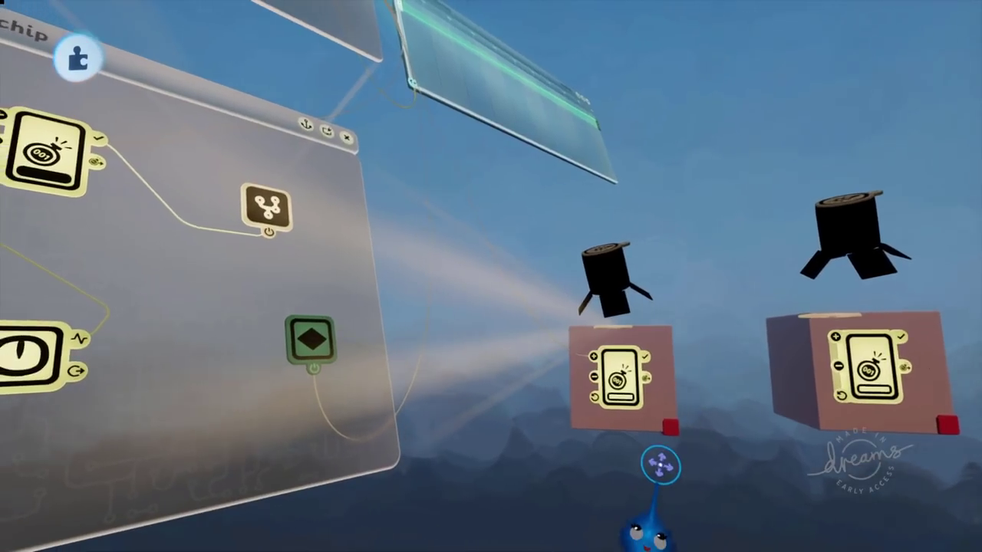
Check the blend type settings of the keyframe in the timeline
middle_drag(658, 383, 738, 219)
middle_drag(782, 264, 747, 286)
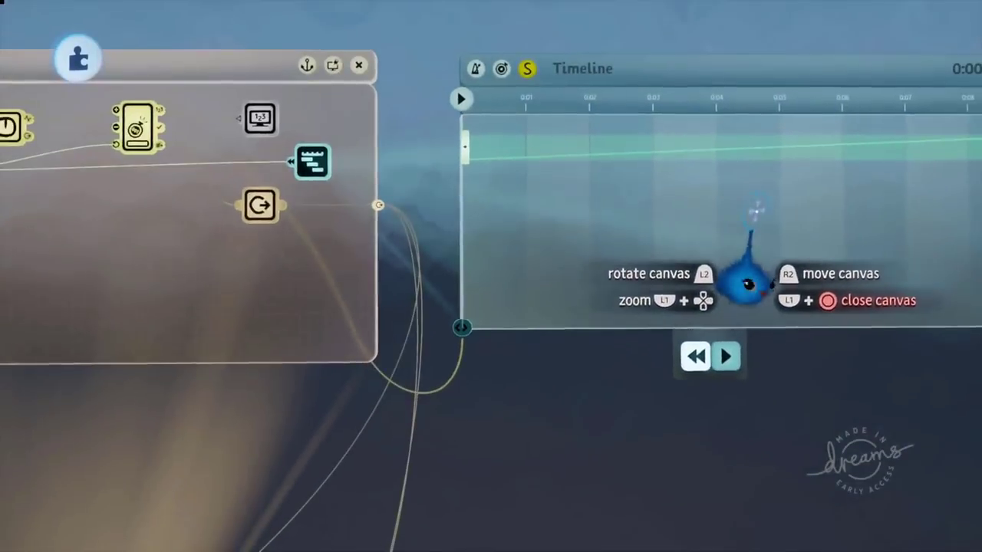
click(680, 153)
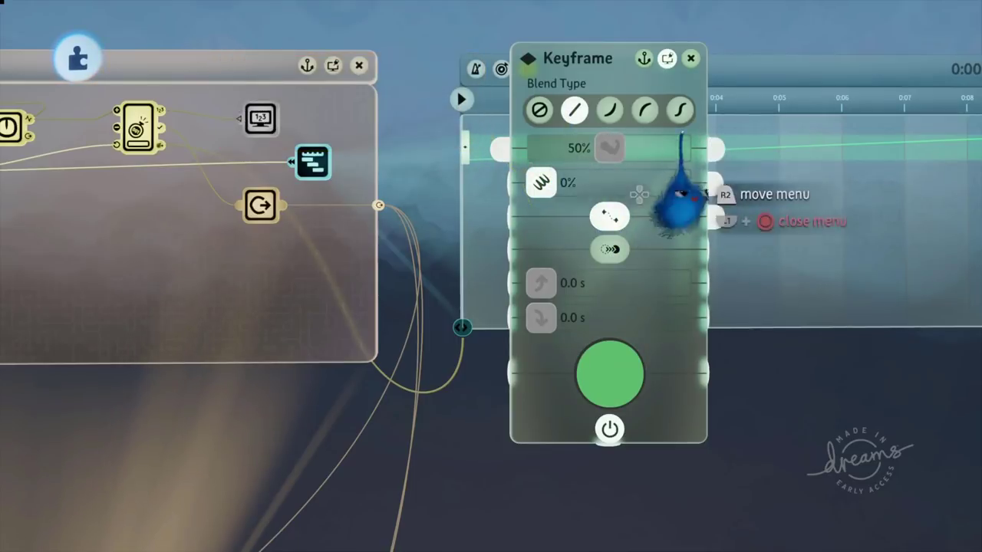
click(691, 58)
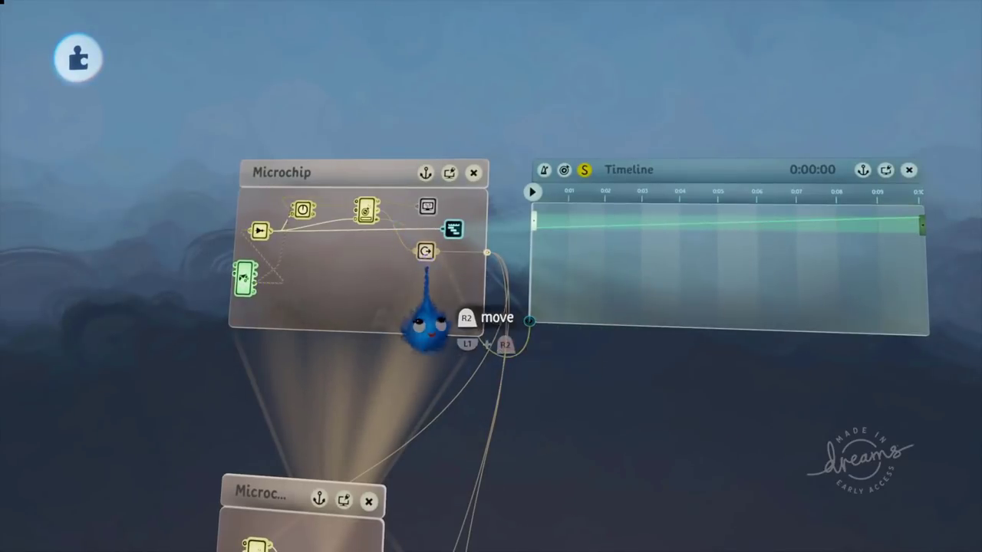
Examine the counter's Count Progress output and its description
drag(428, 318, 374, 303)
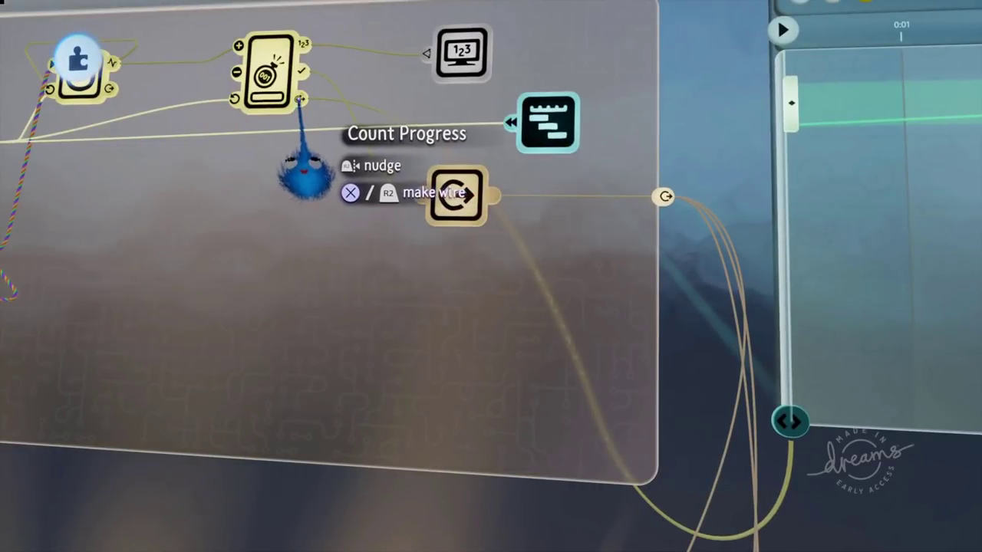
click(306, 170)
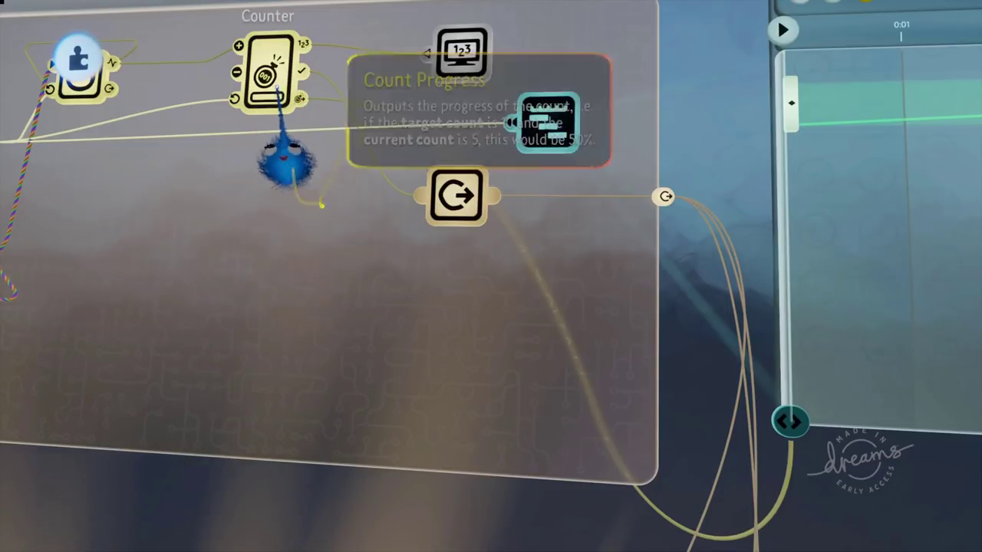
scroll(397, 143, down, 5)
scroll(733, 239, down, 3)
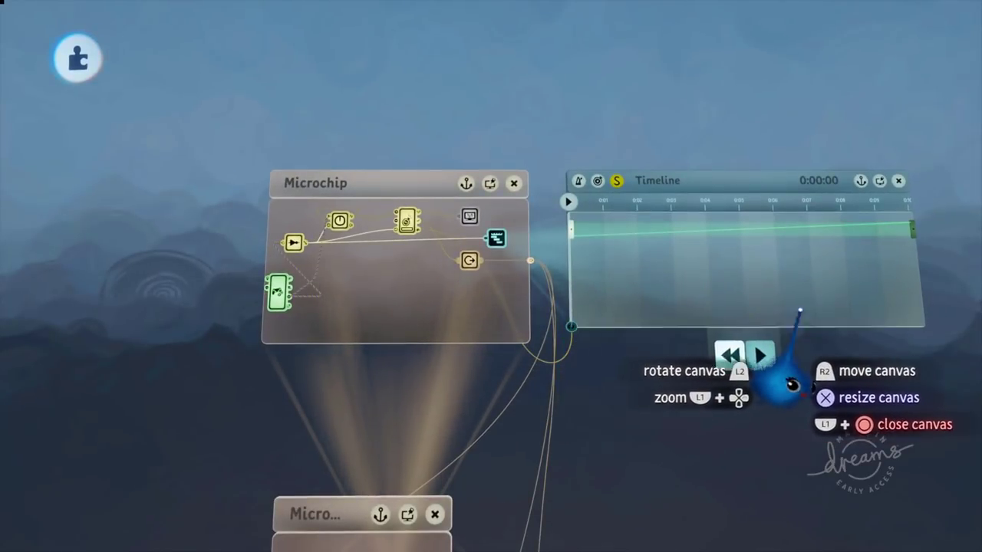
Examine how the wires run between the nested microchip, the timeline, the outer microchip and the cubes
scroll(841, 330, down, 2)
scroll(747, 376, down, 2)
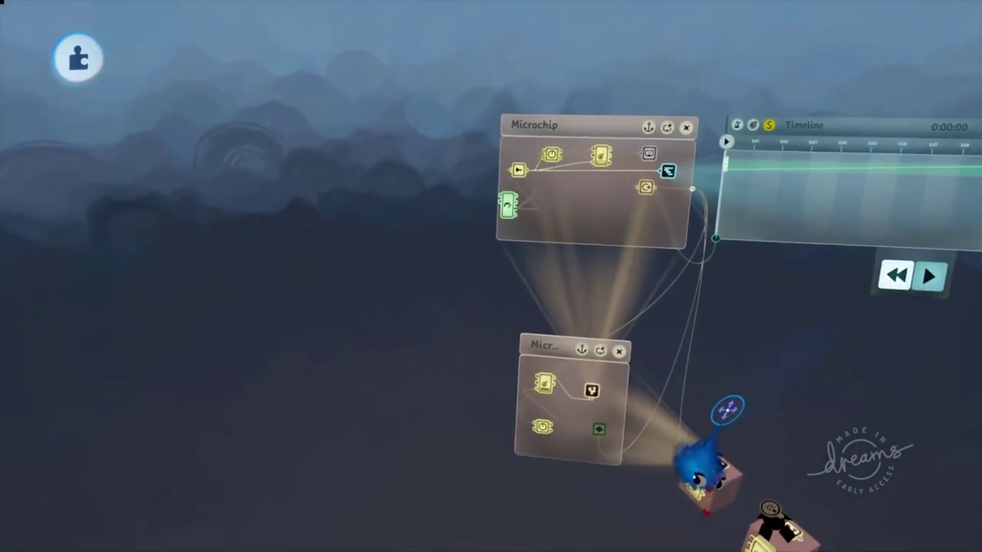
middle_drag(693, 507, 660, 507)
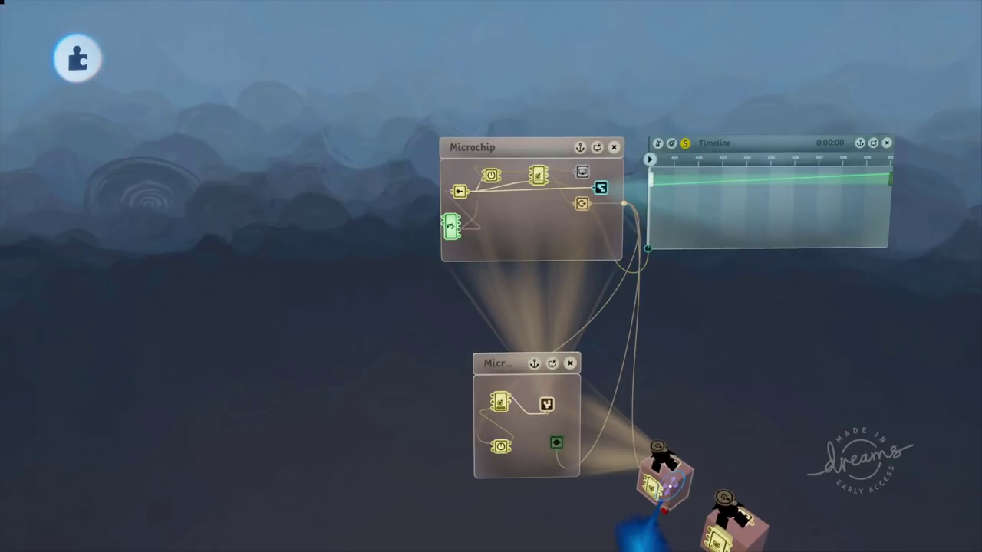
scroll(712, 373, up, 4)
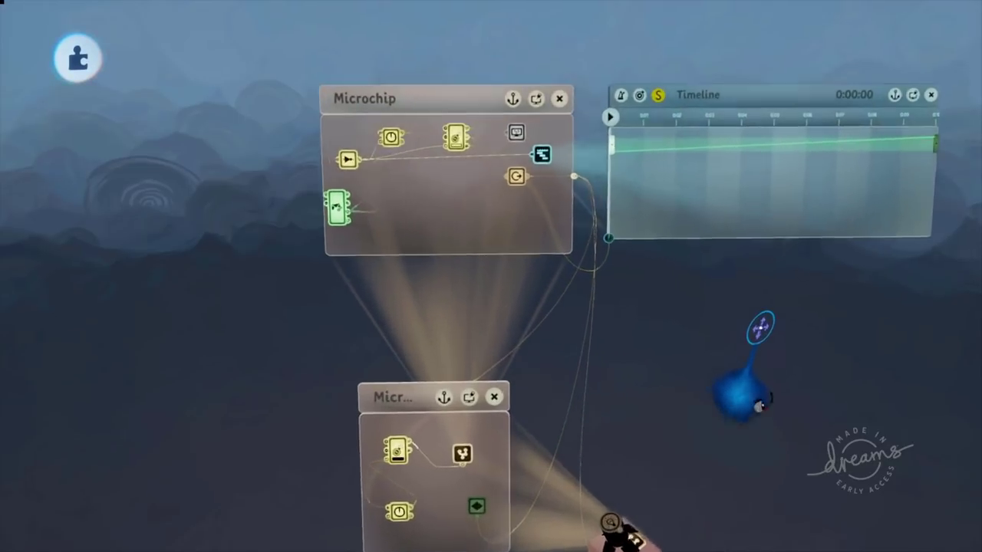
middle_drag(711, 321, 445, 215)
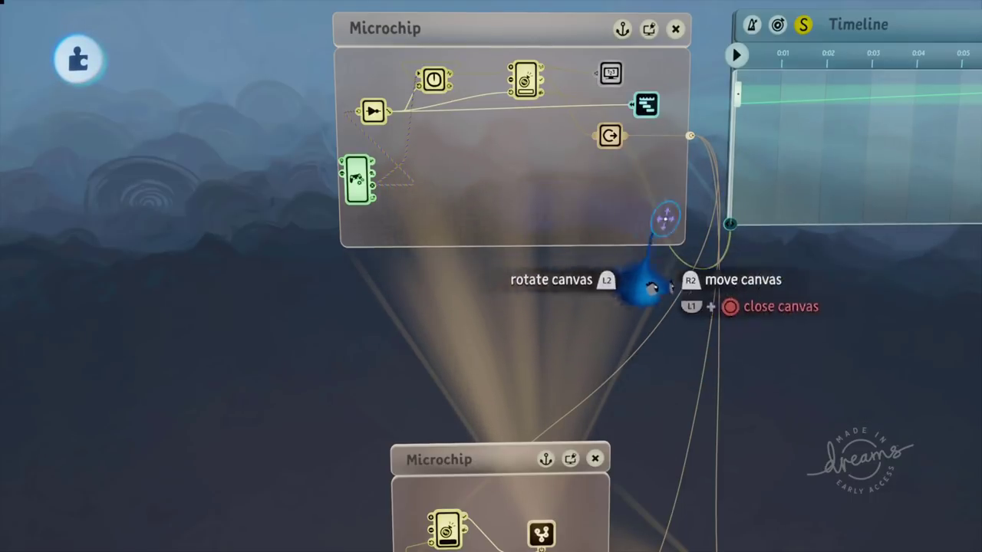
scroll(652, 226, down, 3)
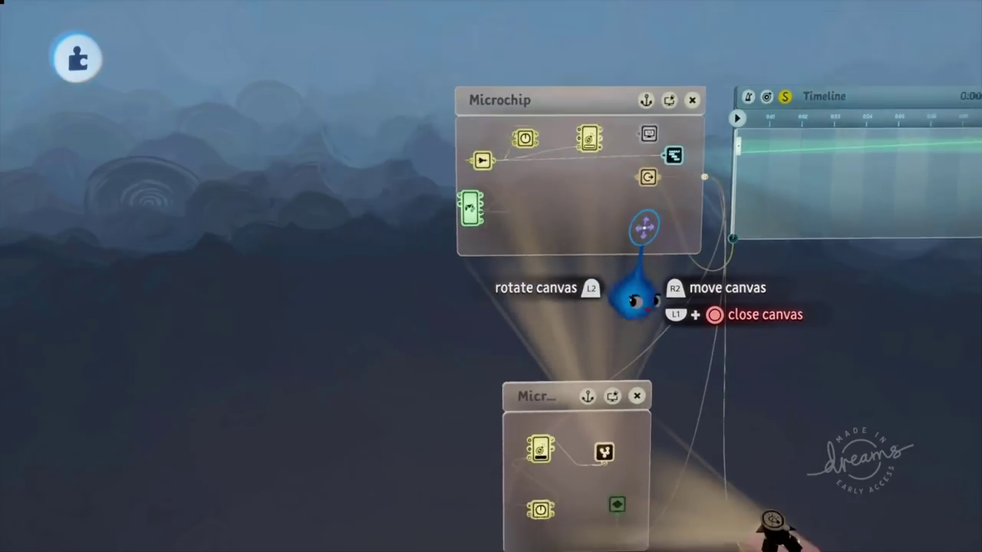
scroll(644, 228, down, 2)
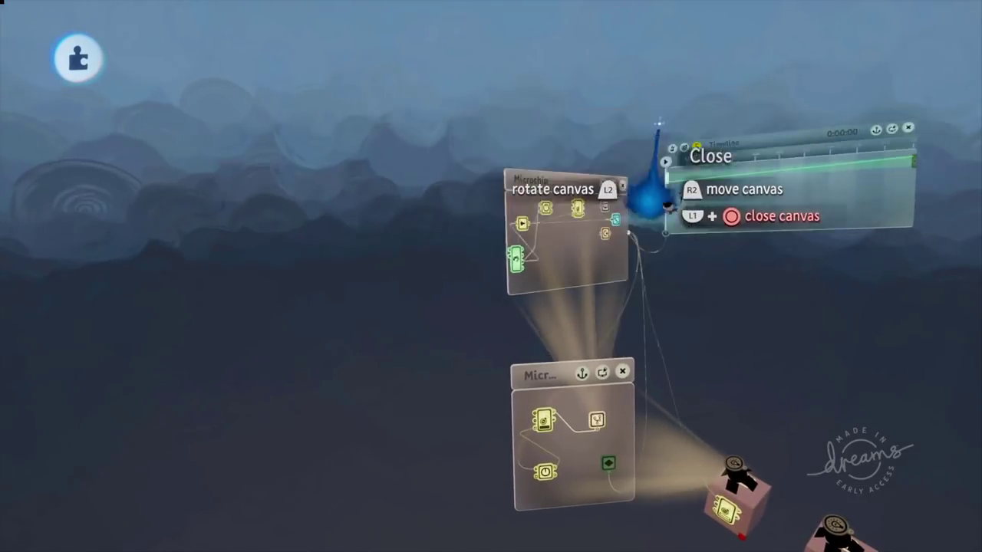
Close the first cube's microchip canvases and open the neighbouring cube's microchip, repositioning its canvas
click(658, 123)
click(621, 373)
middle_drag(705, 316, 660, 176)
scroll(656, 167, up, 3)
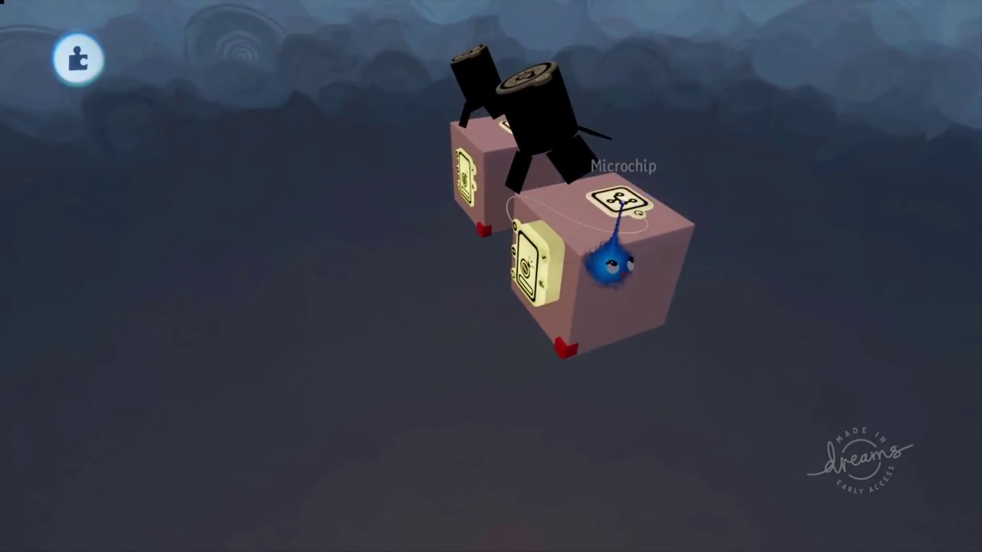
click(606, 265)
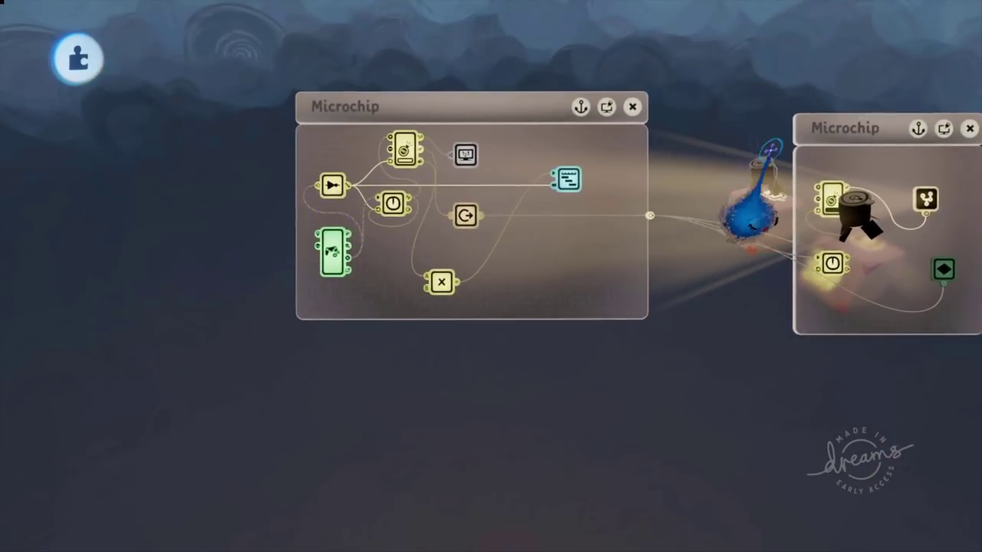
drag(811, 132, 704, 31)
Check the operation and second operand of the Calculator in the neighbouring cube's nested microchip
middle_drag(664, 205, 603, 269)
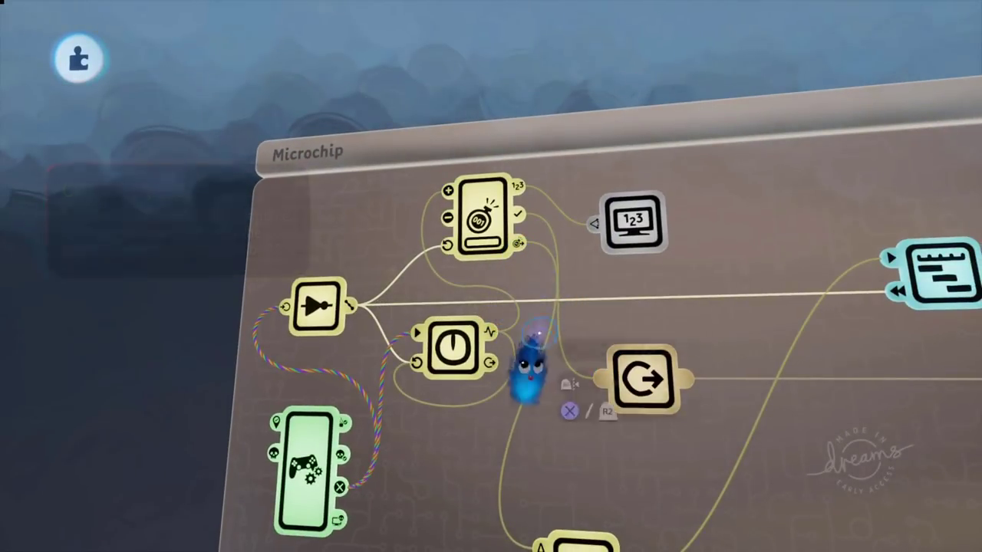
middle_drag(586, 502, 569, 536)
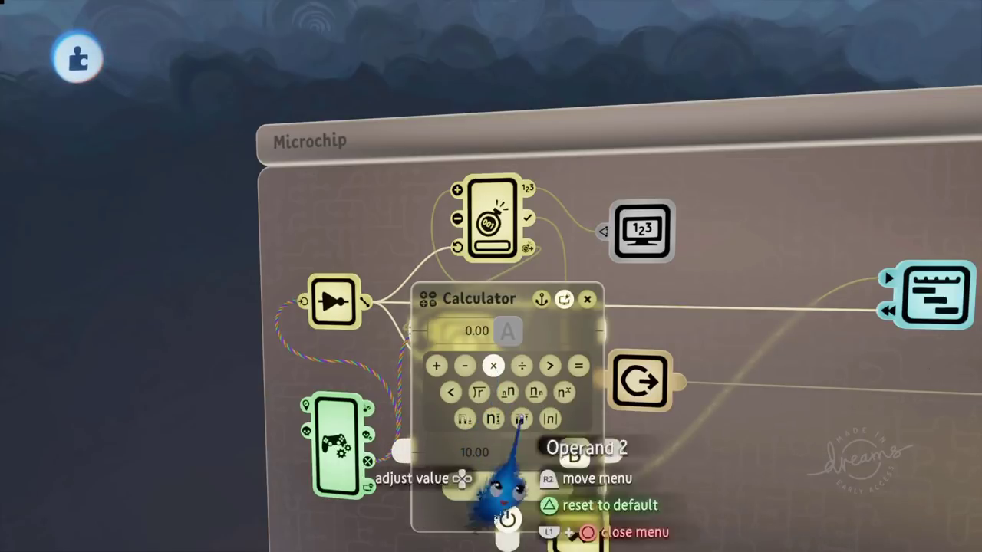
click(587, 300)
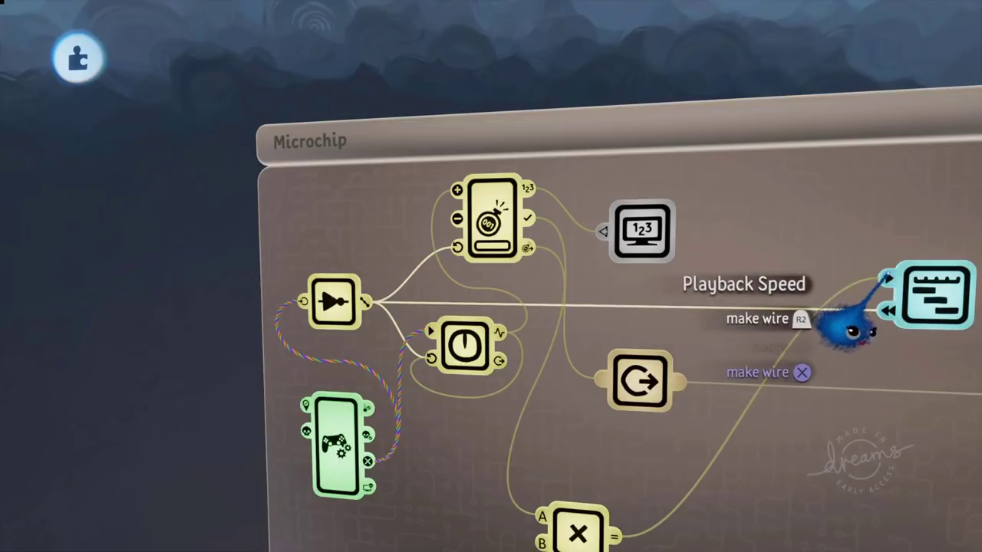
Check the timeline's Playback Speed input and its playback properties
mouse_move(850, 336)
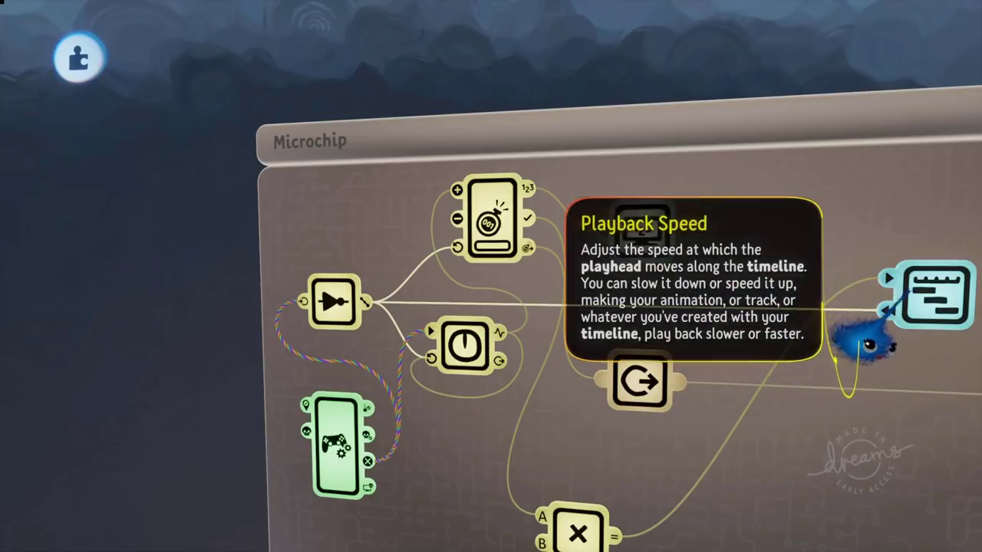
click(886, 347)
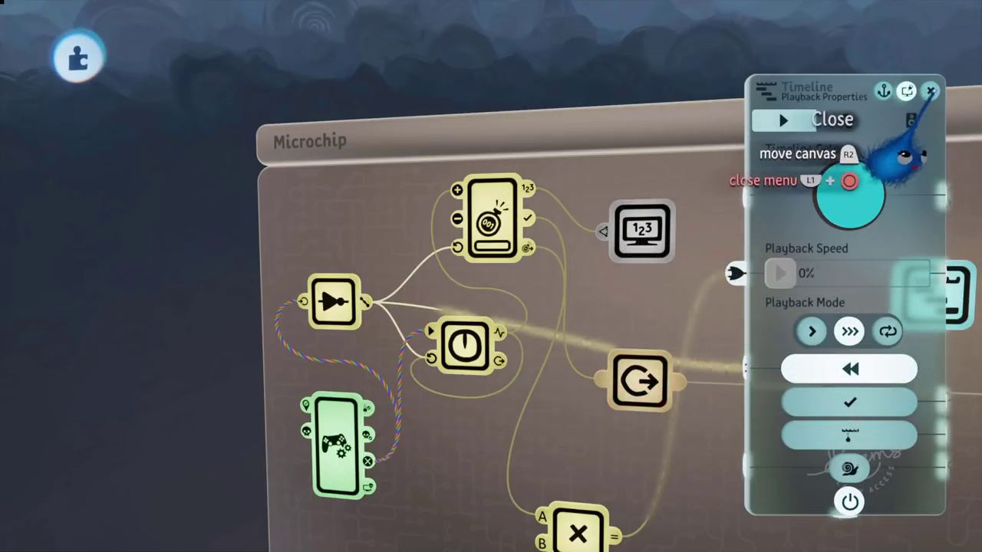
click(930, 91)
Examine the wires from the nested microchip's output port to the outer microchip and the counters on the cubes
scroll(851, 307, down, 5)
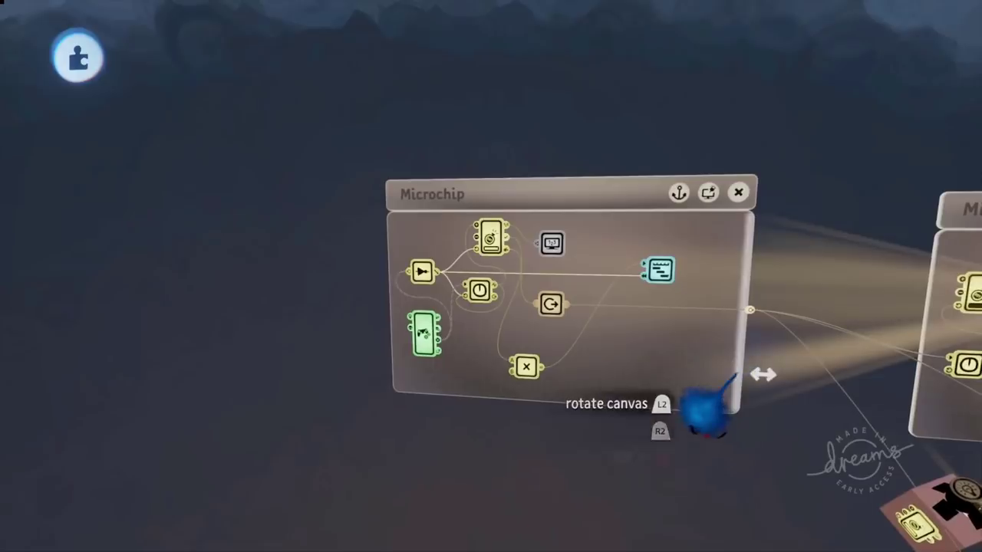
scroll(735, 374, up, 5)
scroll(705, 359, down, 2)
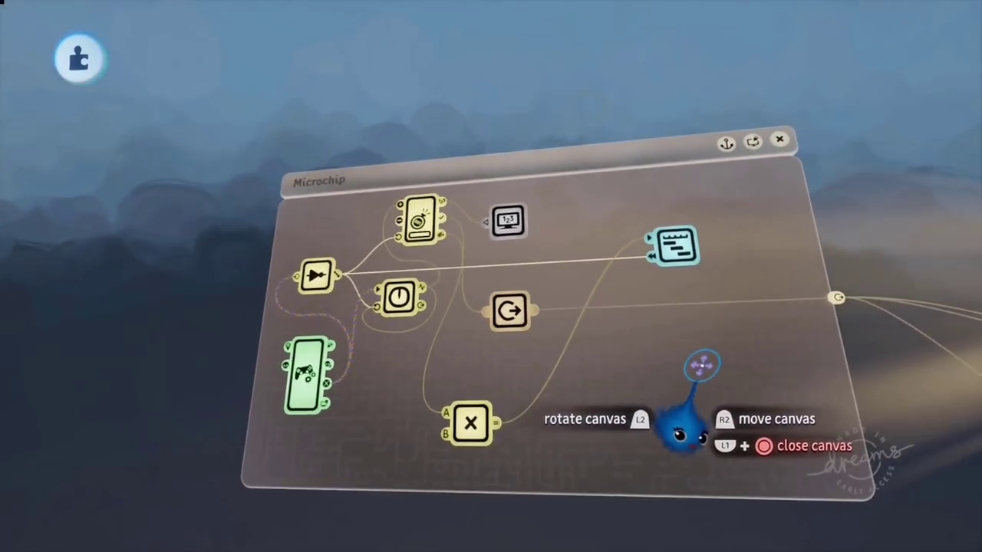
scroll(707, 367, down, 5)
scroll(724, 366, up, 1)
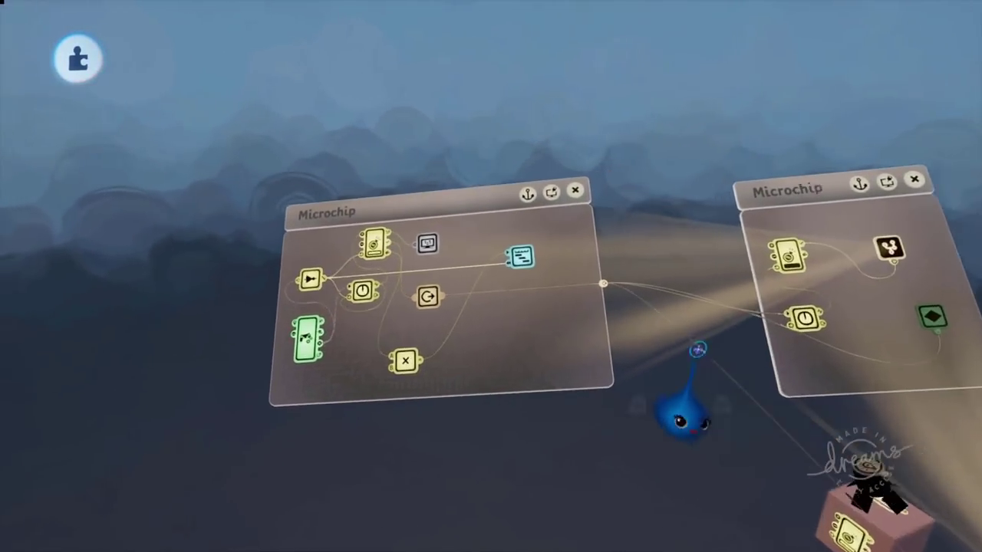
scroll(679, 414, up, 4)
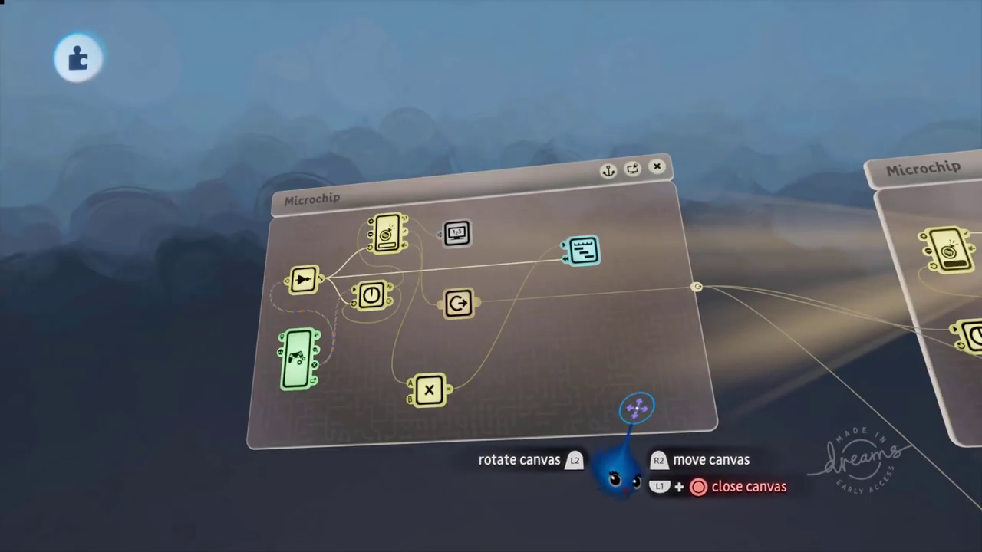
scroll(647, 438, down, 5)
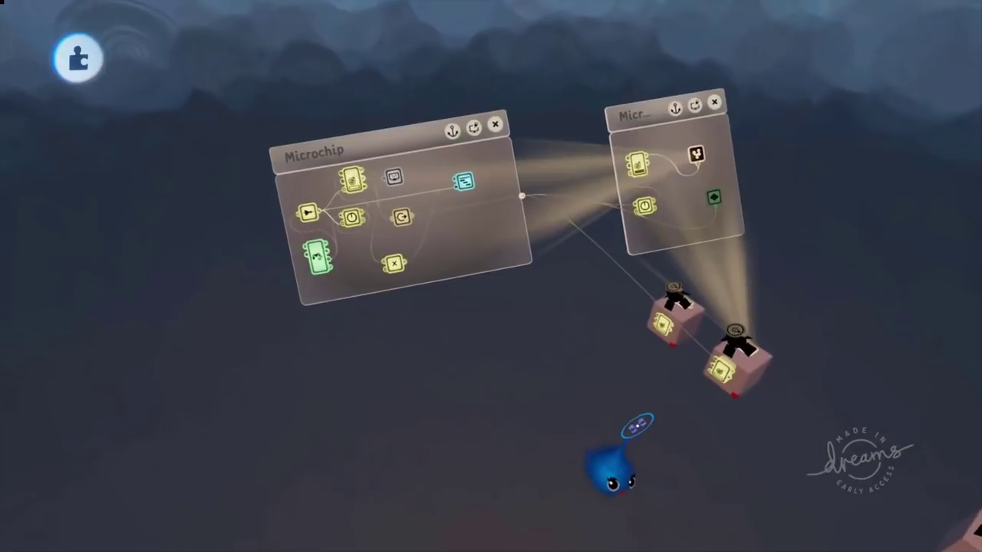
scroll(648, 452, up, 5)
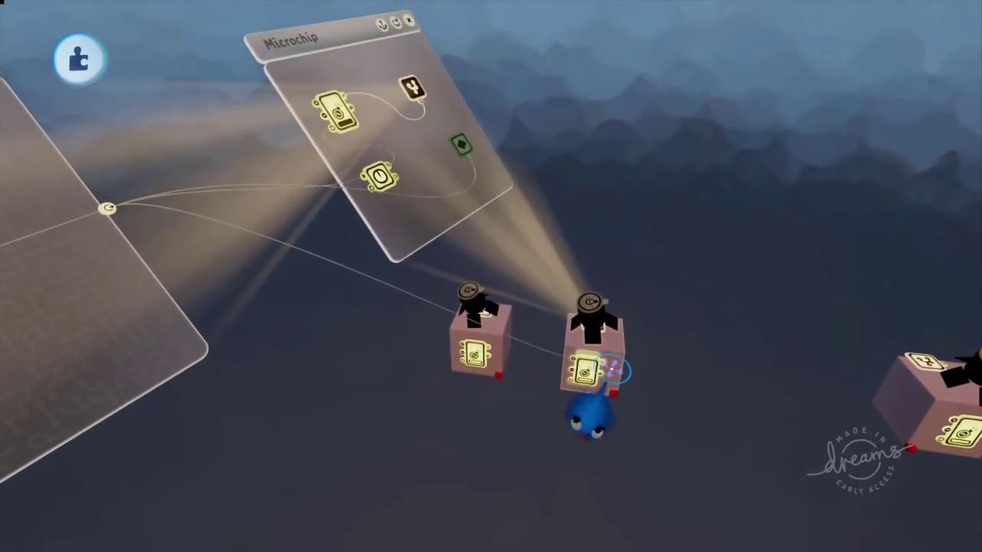
Open the microchip on the separate cube and reposition its canvas beside the cubes
scroll(610, 380, down, 5)
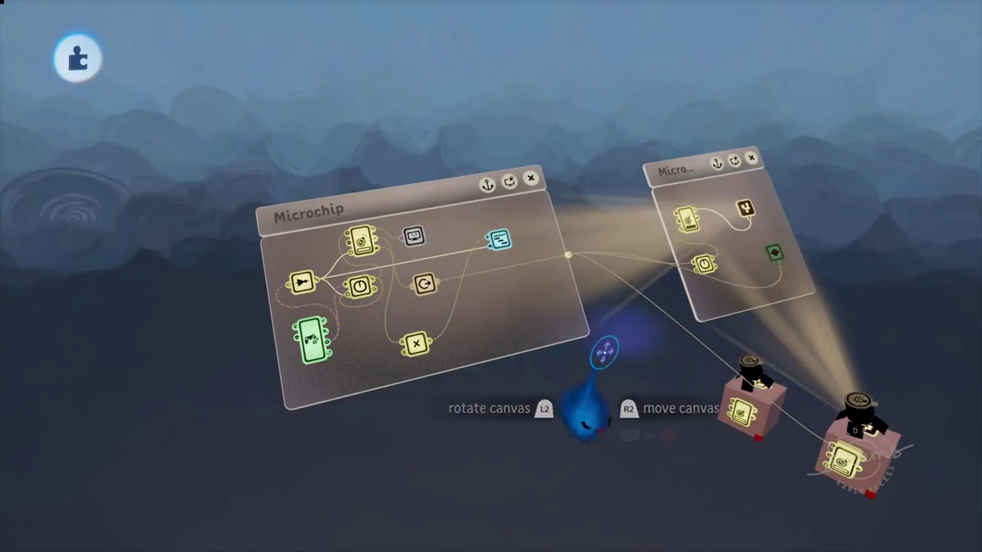
middle_drag(625, 364, 663, 466)
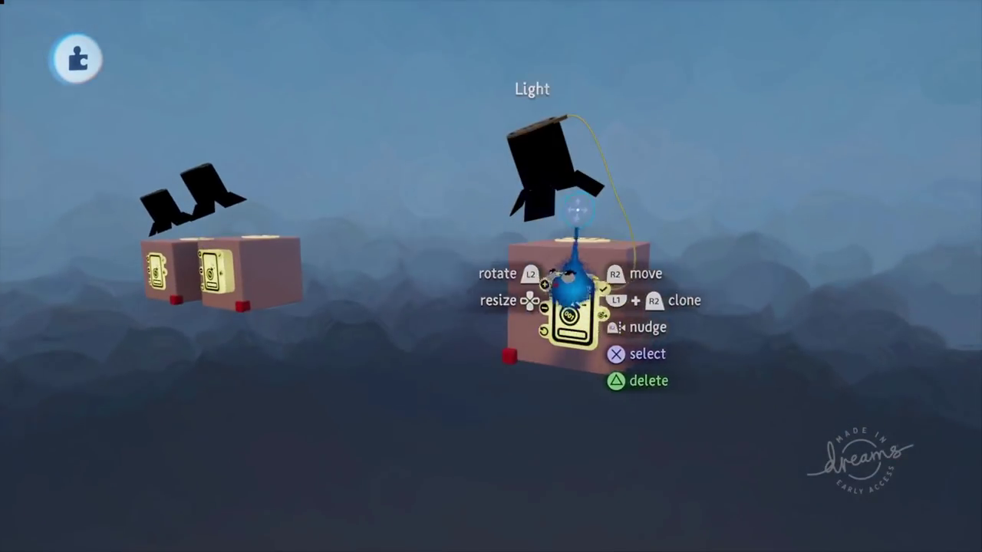
mouse_move(581, 213)
middle_down()
mouse_move(614, 202)
mouse_move(623, 210)
mouse_move(584, 241)
middle_up()
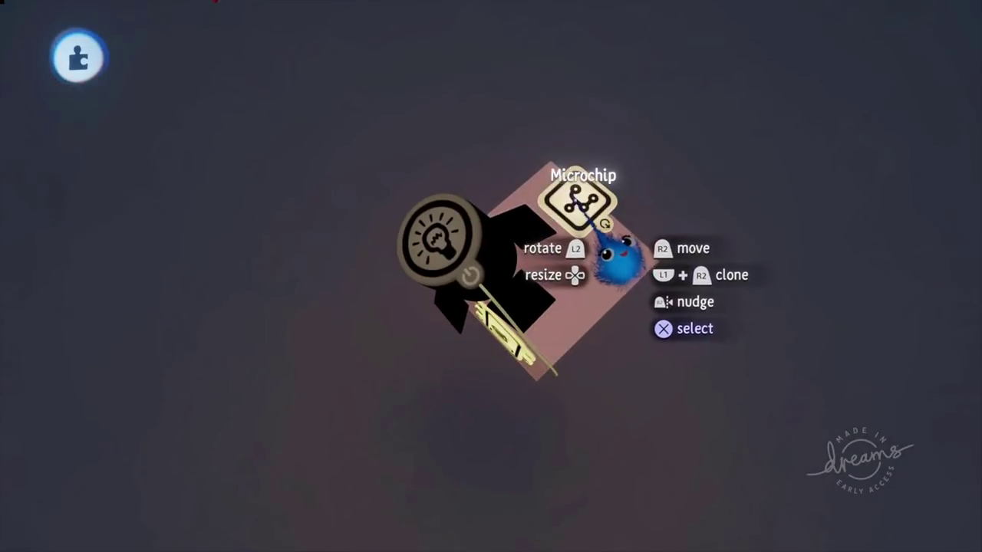
click(576, 204)
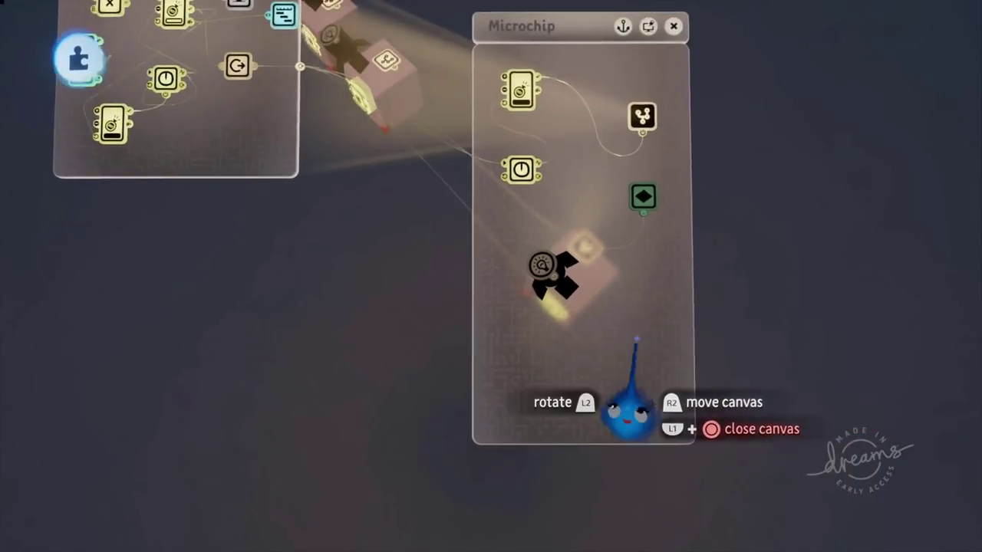
drag(636, 338, 513, 352)
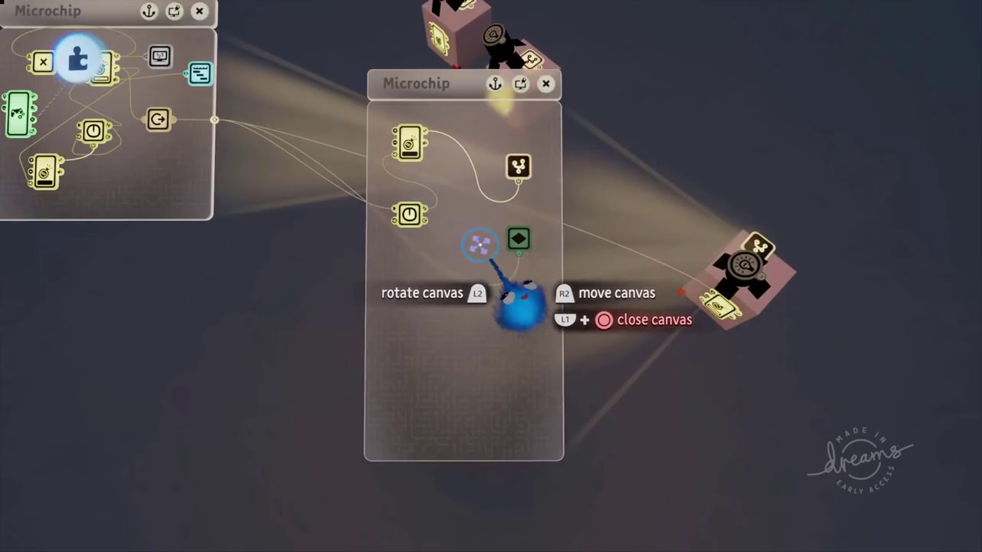
Examine the logic wiring inside the separate cube's outer microchip and its nested microchip with the controller sensor
scroll(486, 215, up, 5)
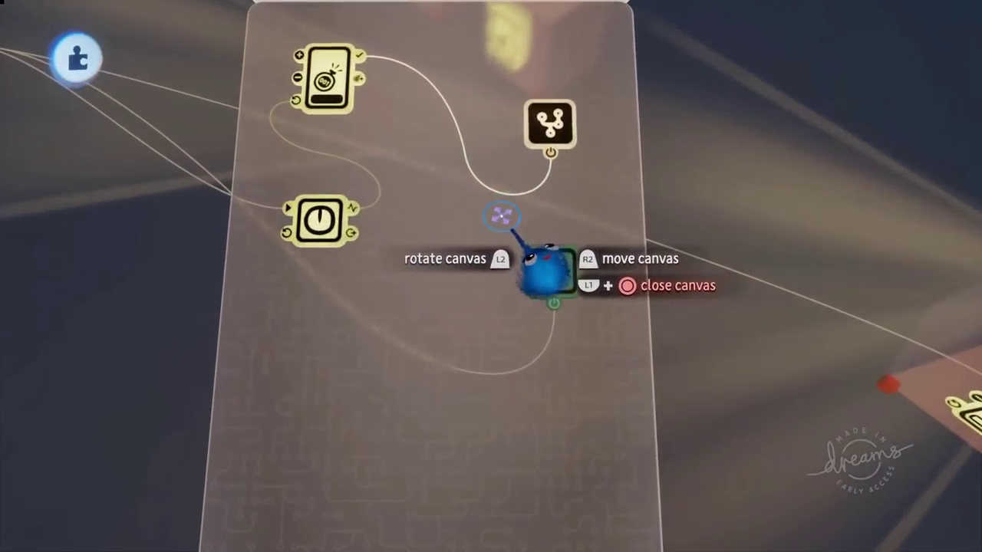
scroll(550, 270, down, 5)
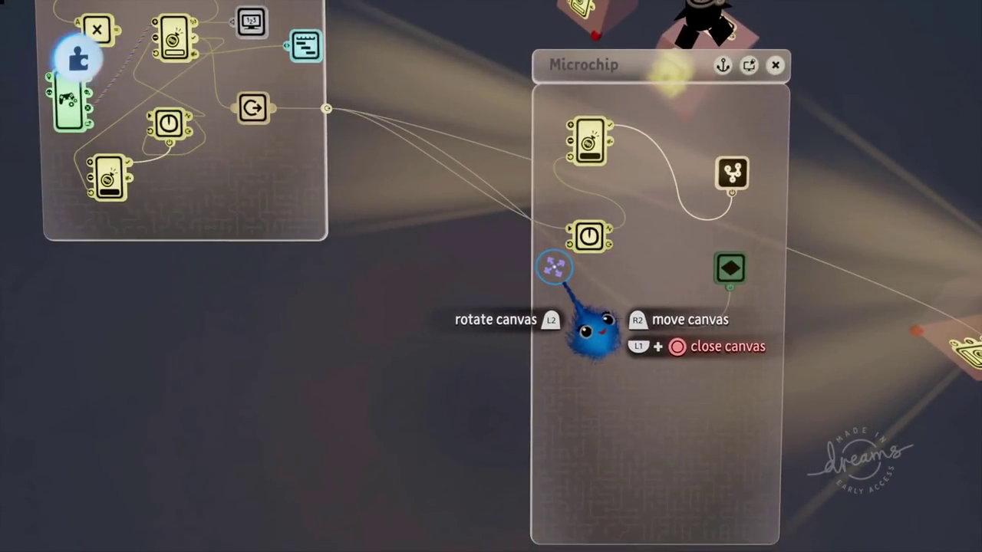
scroll(561, 219, up, 5)
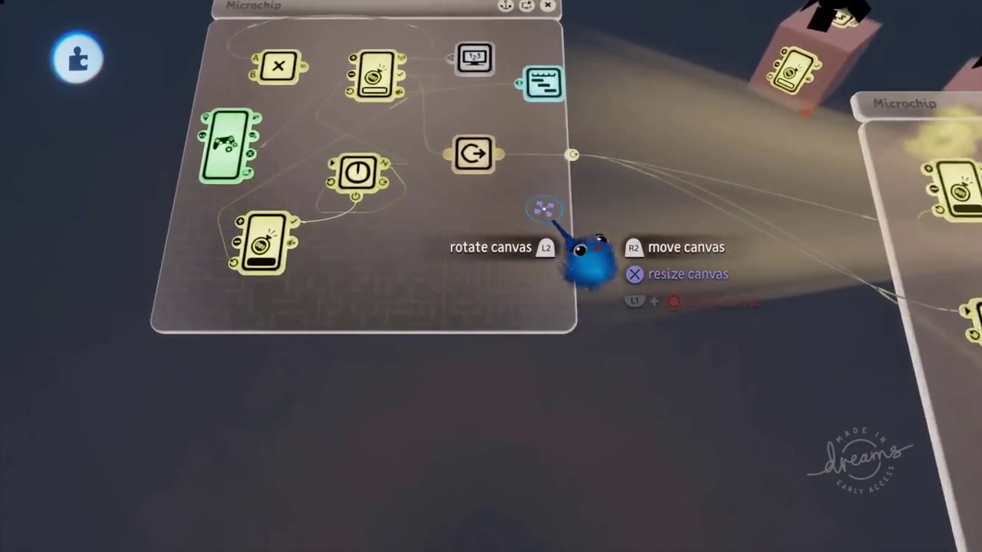
scroll(562, 224, down, 5)
drag(593, 255, 557, 357)
scroll(565, 322, up, 4)
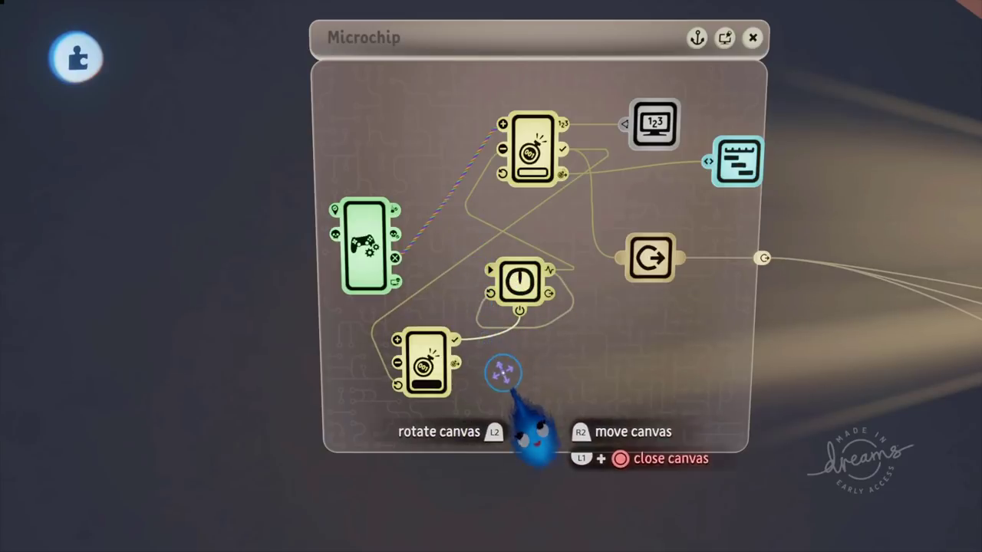
scroll(530, 395, up, 3)
scroll(549, 388, down, 3)
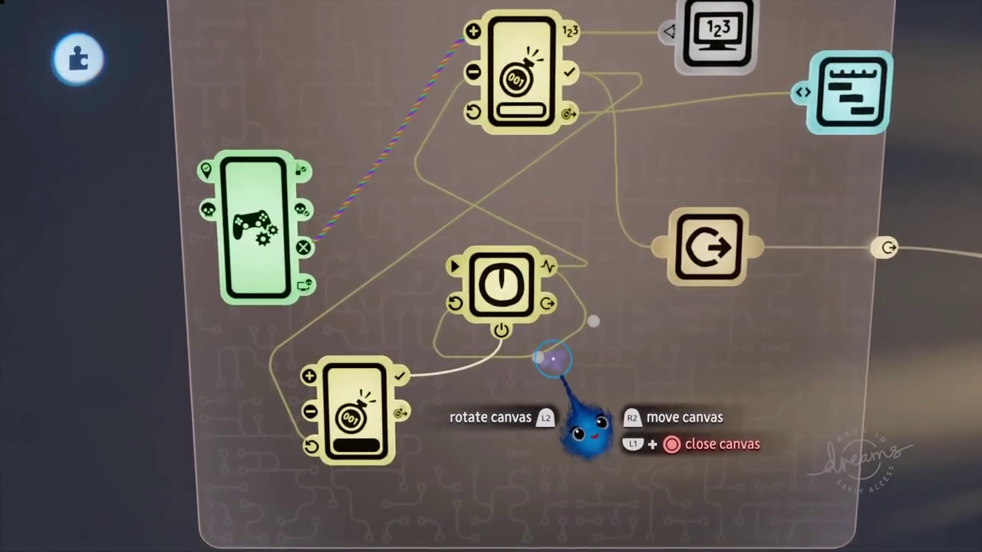
Check the controller-driven Counter's target value and the Timer's length and type in the nested microchip
click(397, 259)
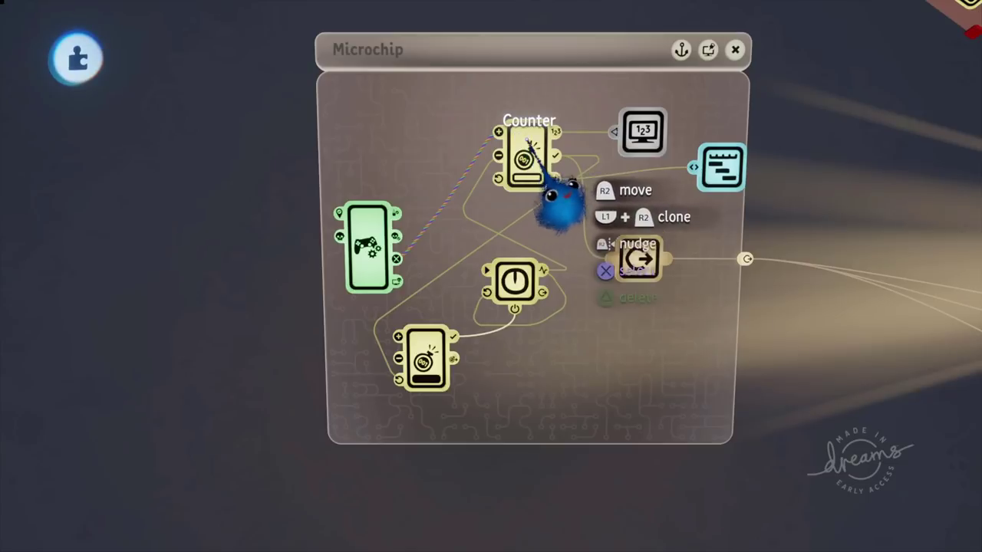
click(531, 146)
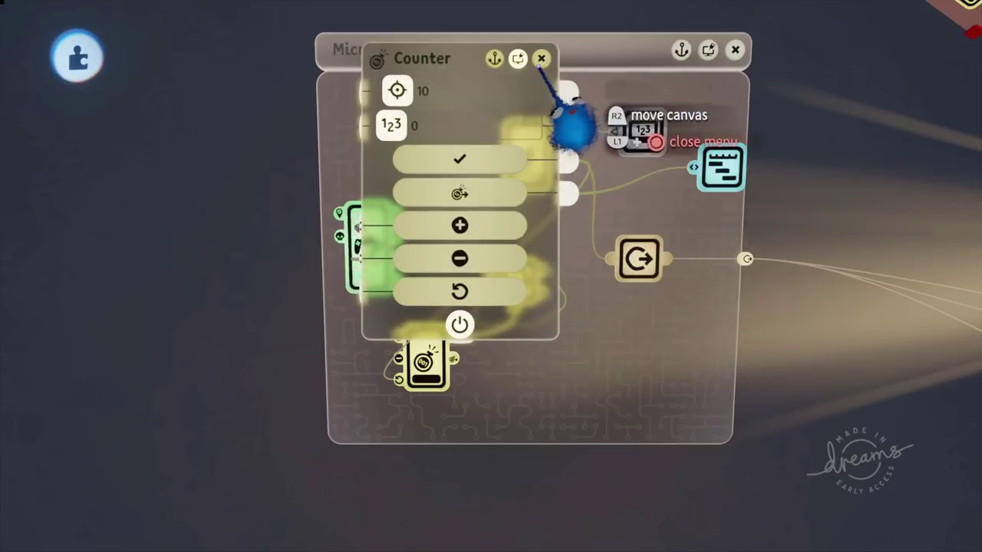
key(Escape)
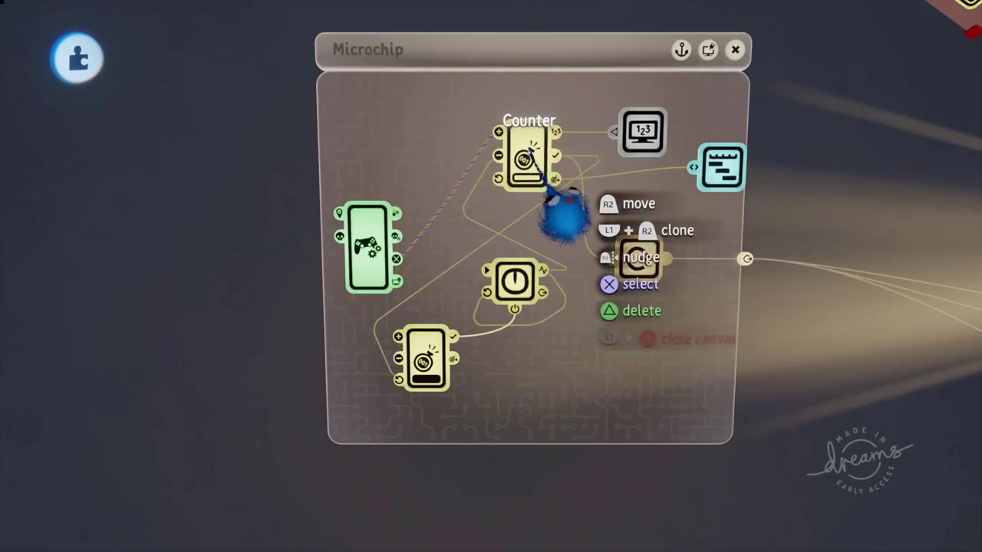
mouse_move(537, 192)
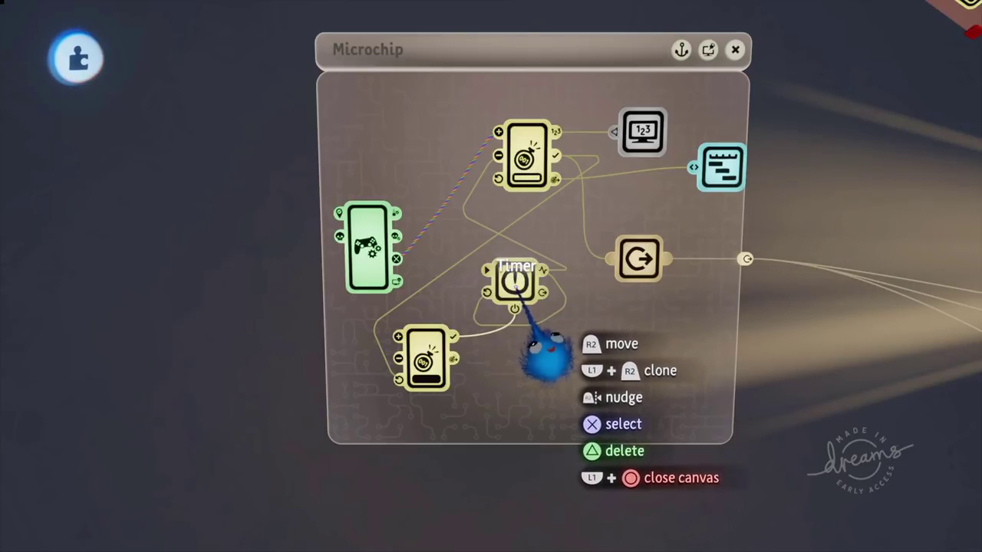
click(513, 284)
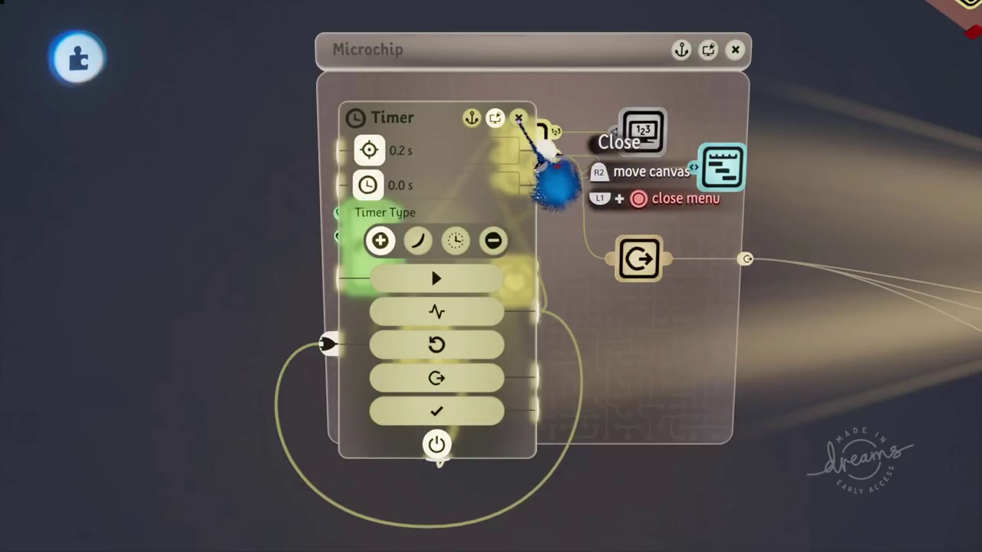
click(518, 118)
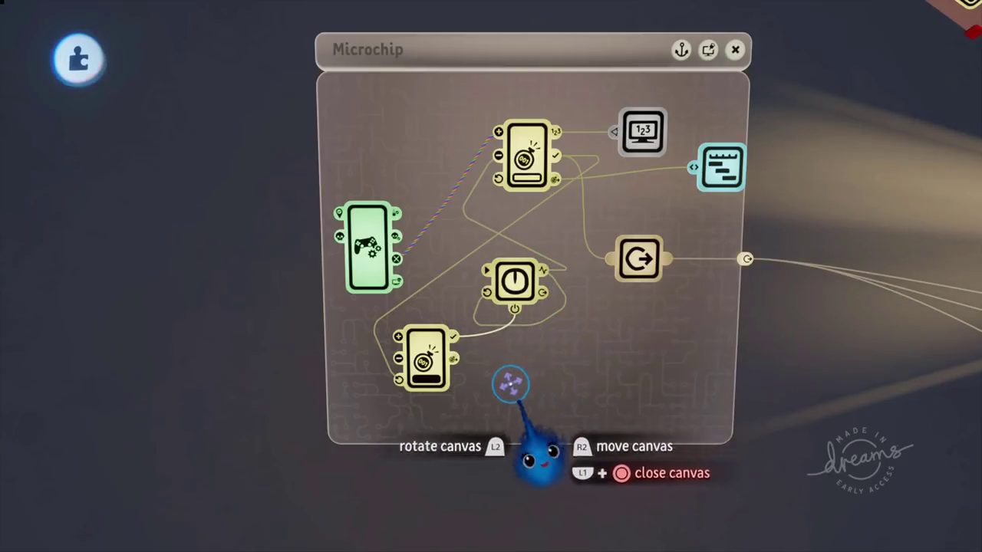
Trace the Counter Full signal through the nested microchip's output node to the outer microchip
click(557, 154)
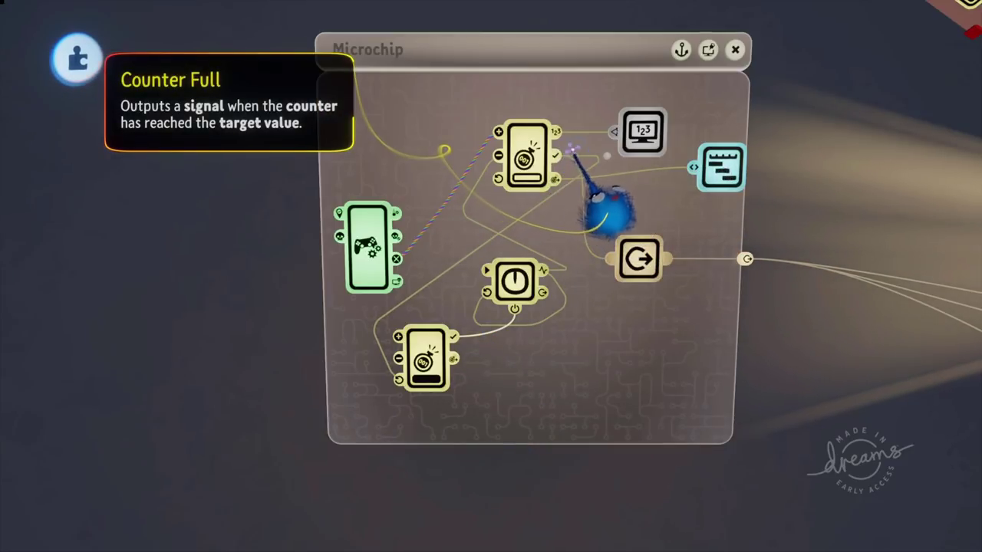
click(613, 259)
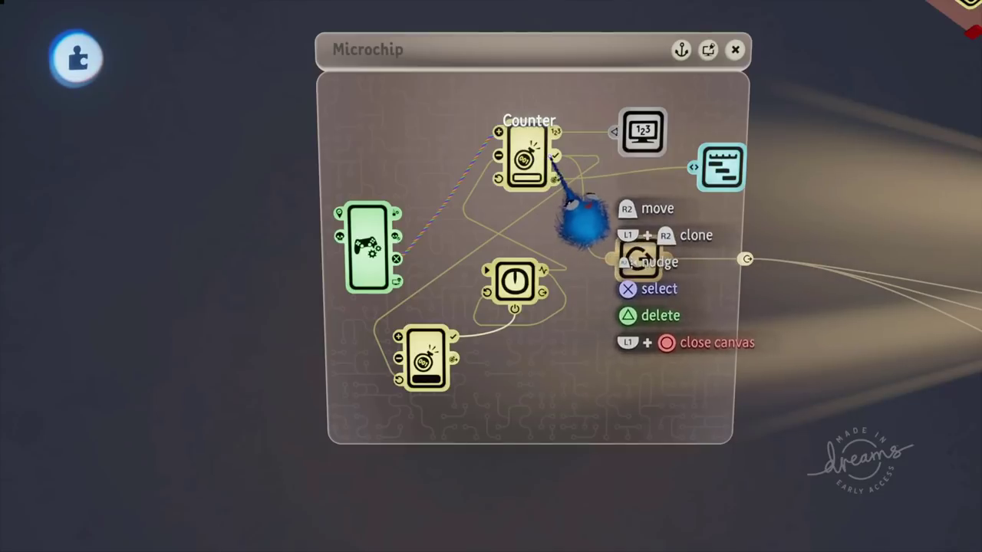
mouse_move(556, 157)
drag(606, 257, 619, 259)
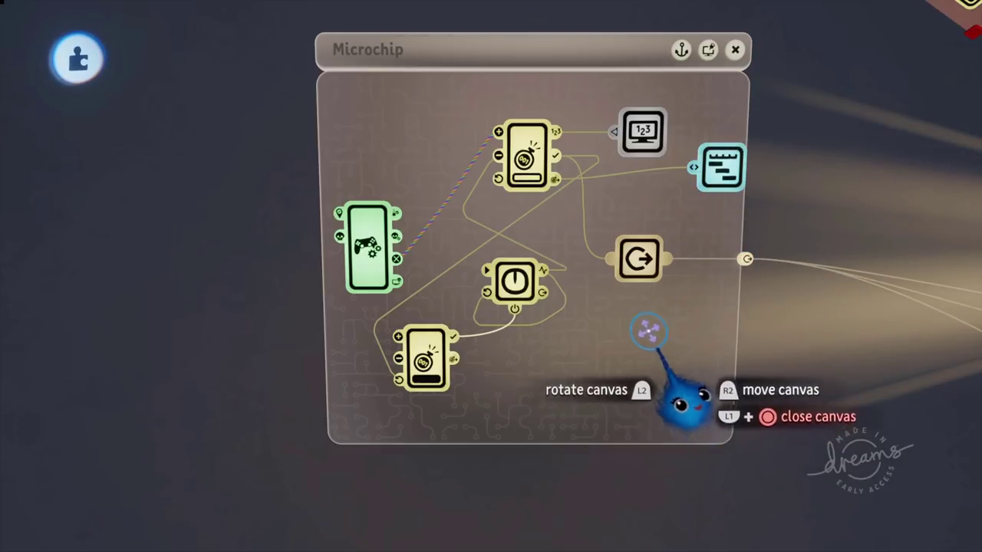
middle_drag(644, 333, 614, 412)
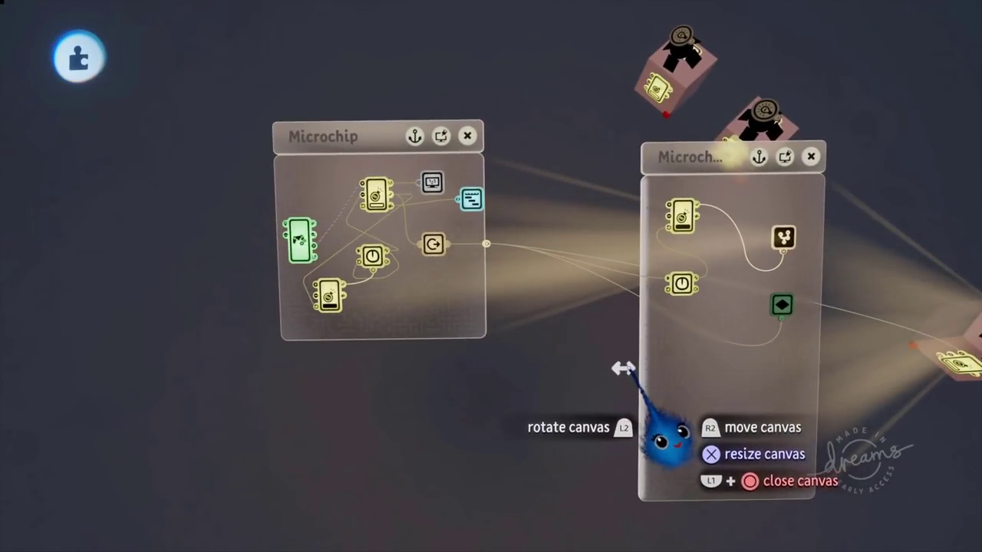
scroll(636, 384, up, 5)
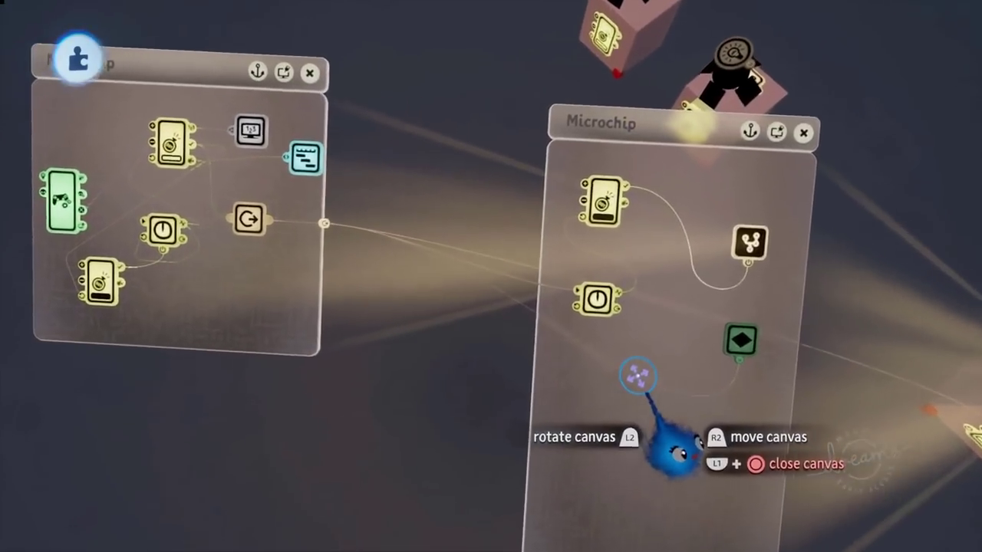
scroll(636, 377, down, 5)
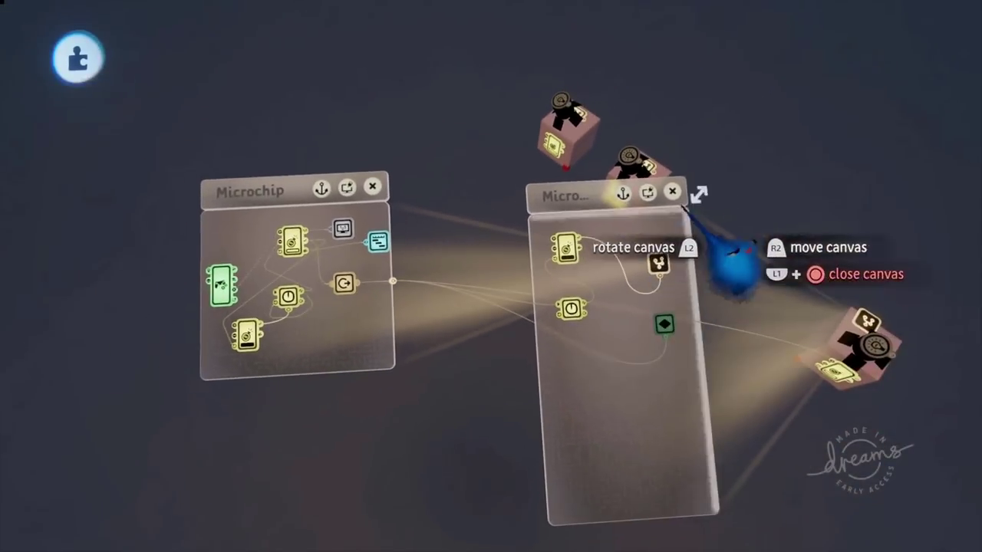
Close the outer microchip's canvas and exit the Hold button element, saving it before leaving
click(673, 191)
middle_drag(667, 283, 667, 313)
key(Escape)
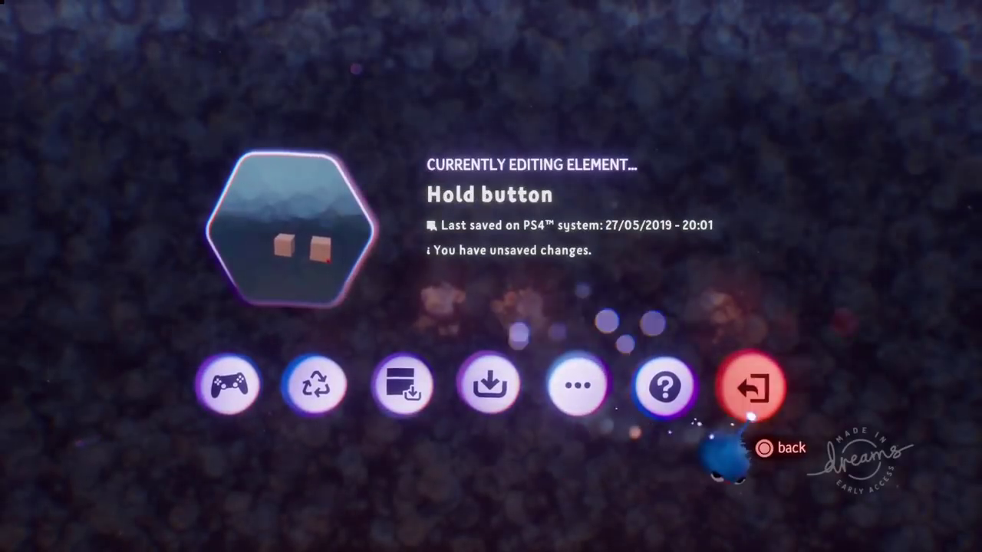
click(741, 392)
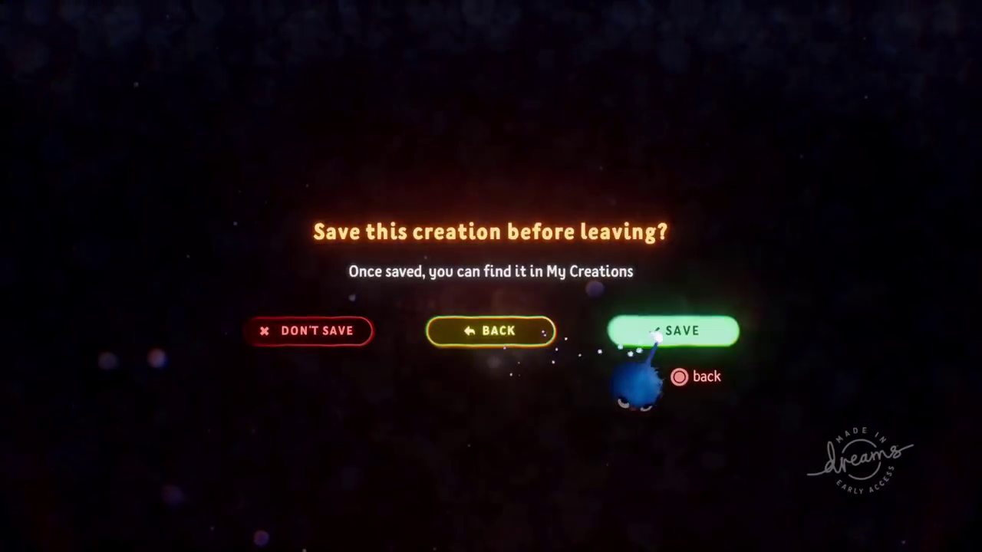
click(656, 333)
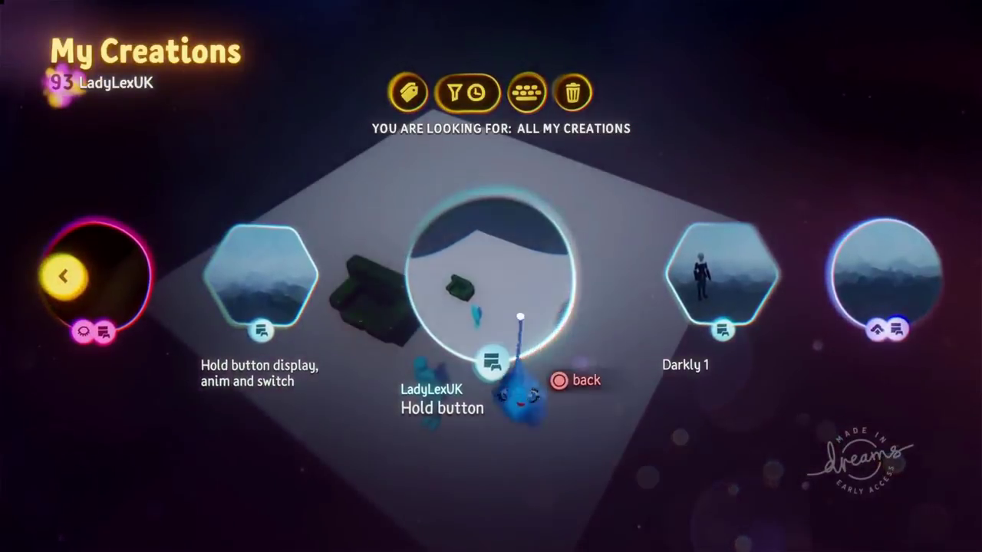
Play the Hold button scene, triggering the sofa's hold prompt, and rewind it to possess the puppet again
click(522, 325)
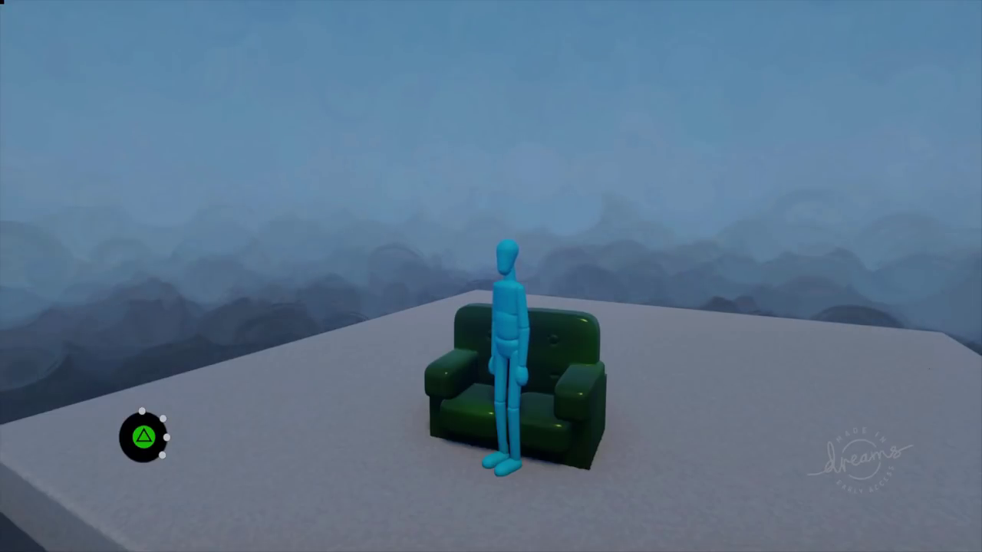
key(y)
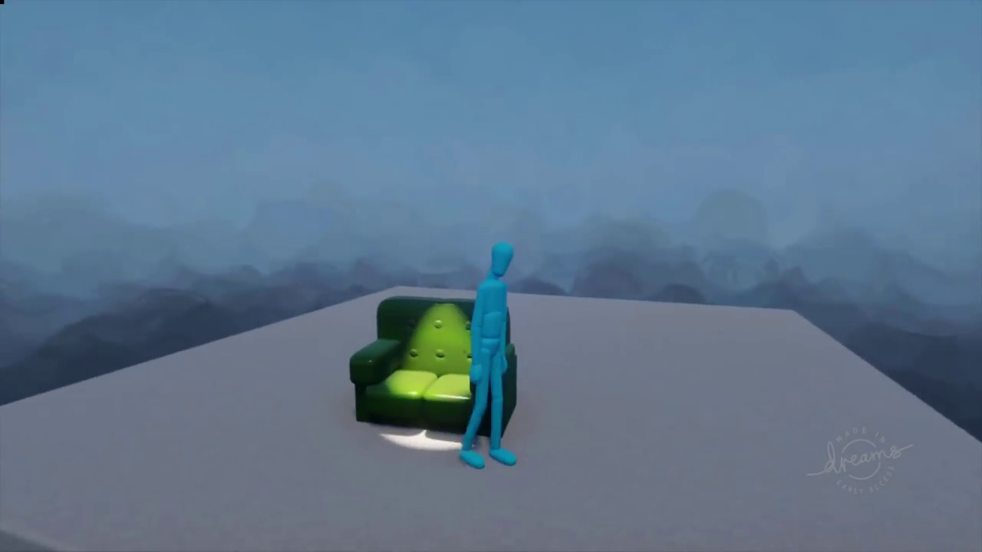
key(Escape)
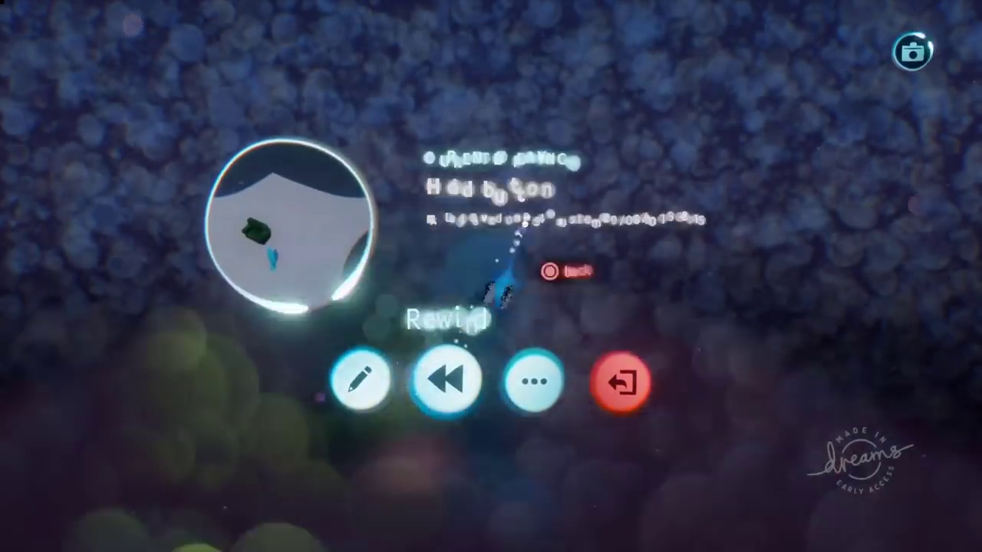
click(446, 378)
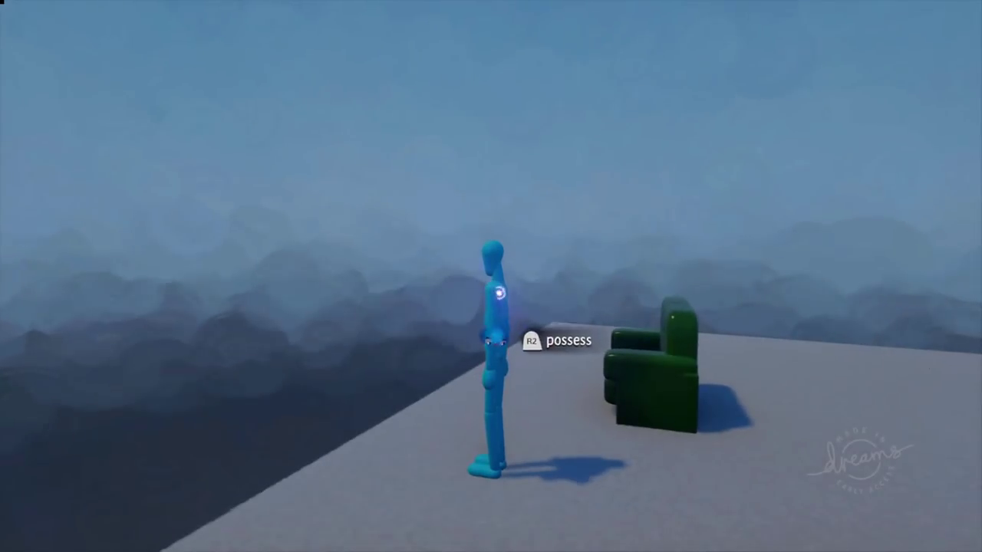
click(512, 309)
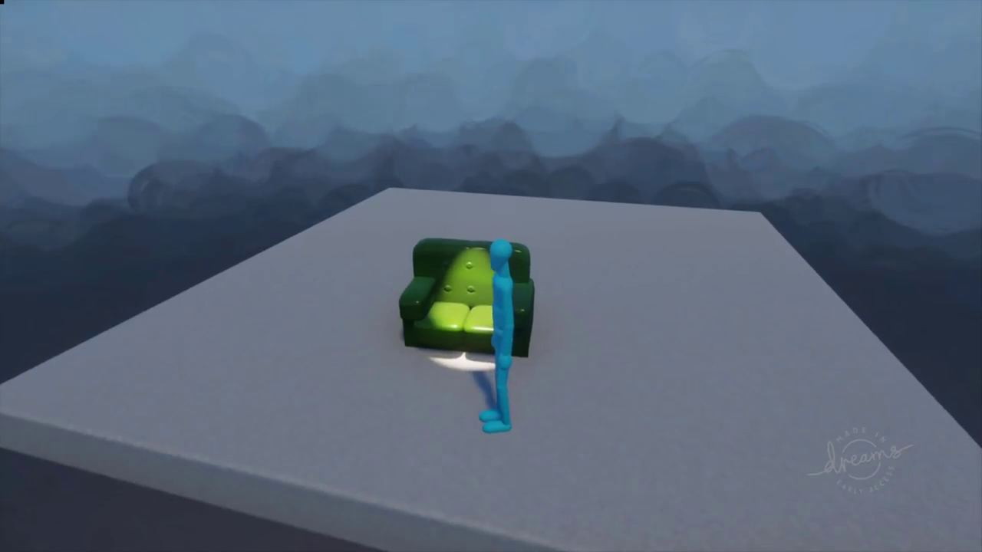
Switch the Hold button scene to edit mode and open the sofa's microchip, placing its canvas beside the sofa
key(Escape)
click(361, 381)
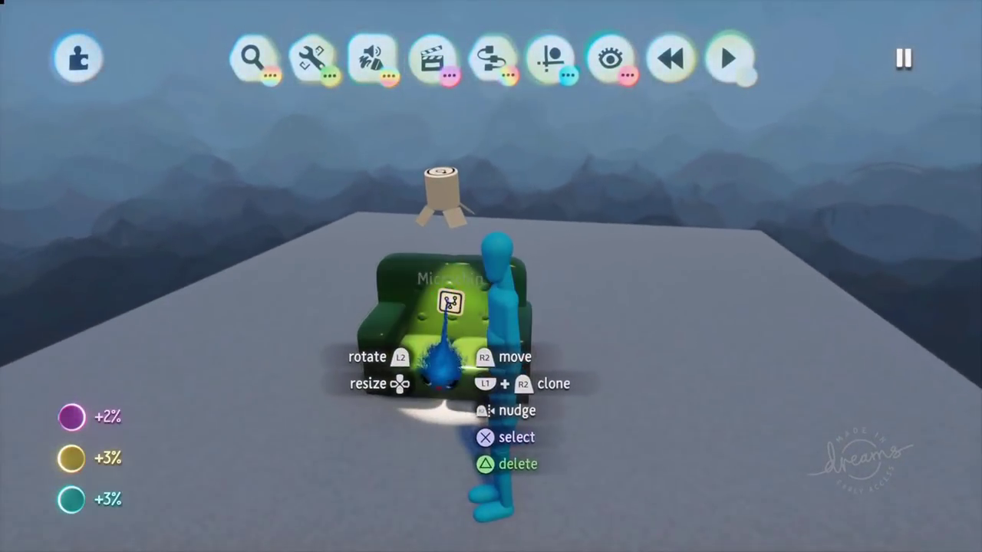
click(441, 367)
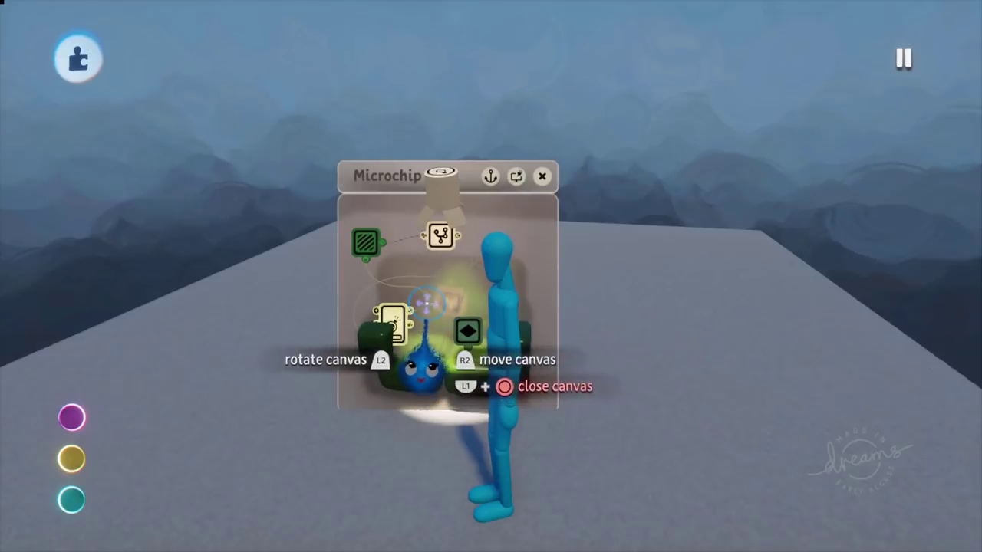
drag(427, 303, 298, 187)
scroll(325, 257, up, 5)
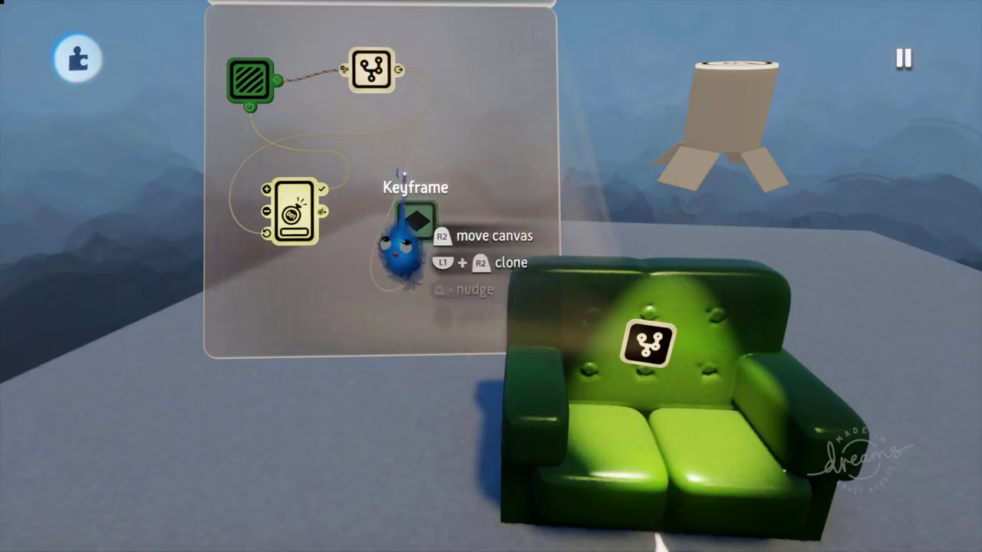
Check the colour and icon properties of the nested microchip inside the sofa's microchip
click(362, 148)
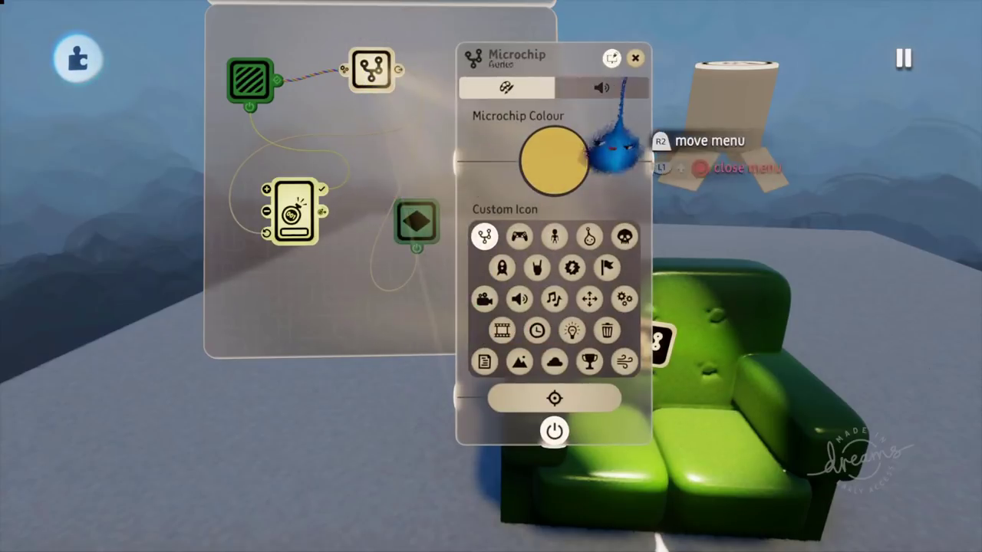
click(635, 57)
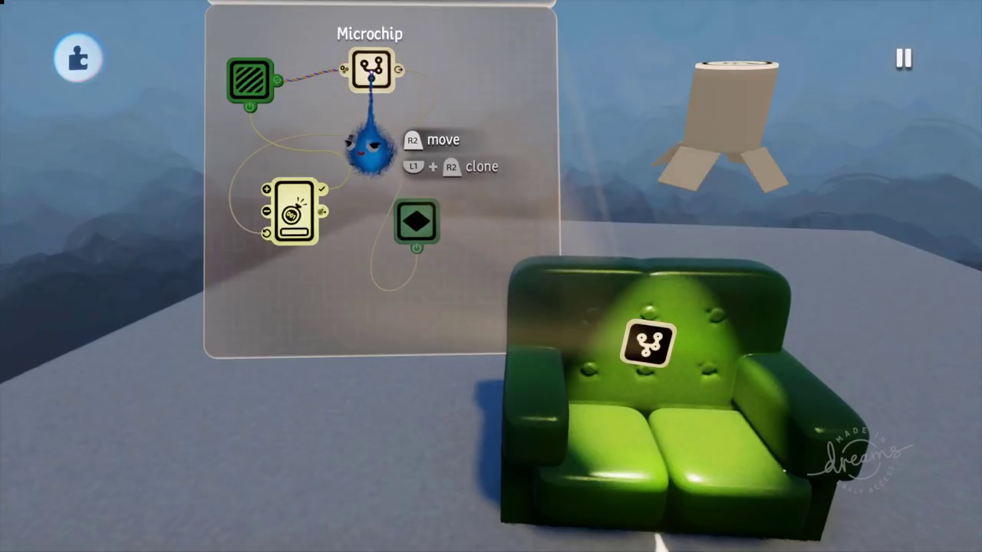
Open the nested microchip and the Hold button chip inside it, arranging their canvases beside the sofa's microchip canvas
click(371, 78)
drag(387, 140, 339, 274)
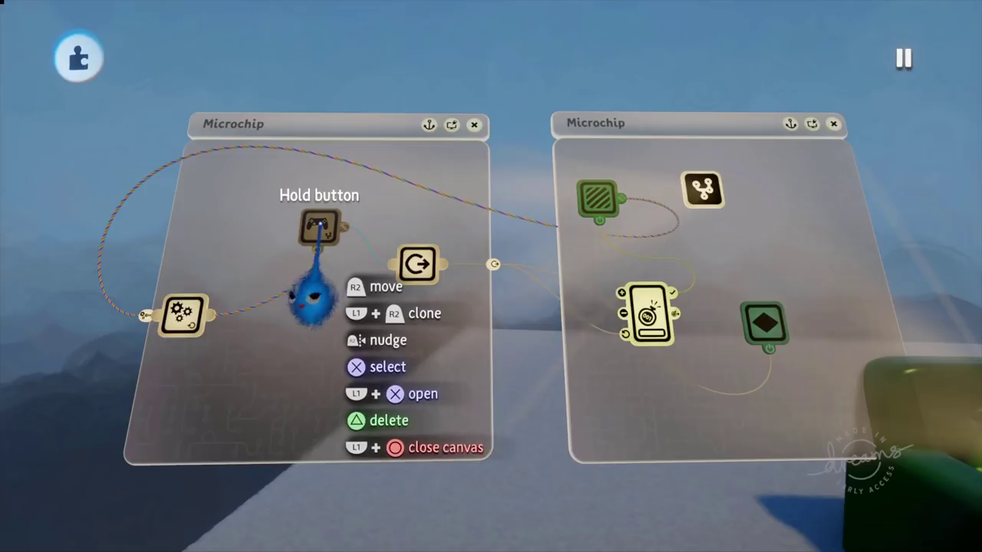
click(316, 222)
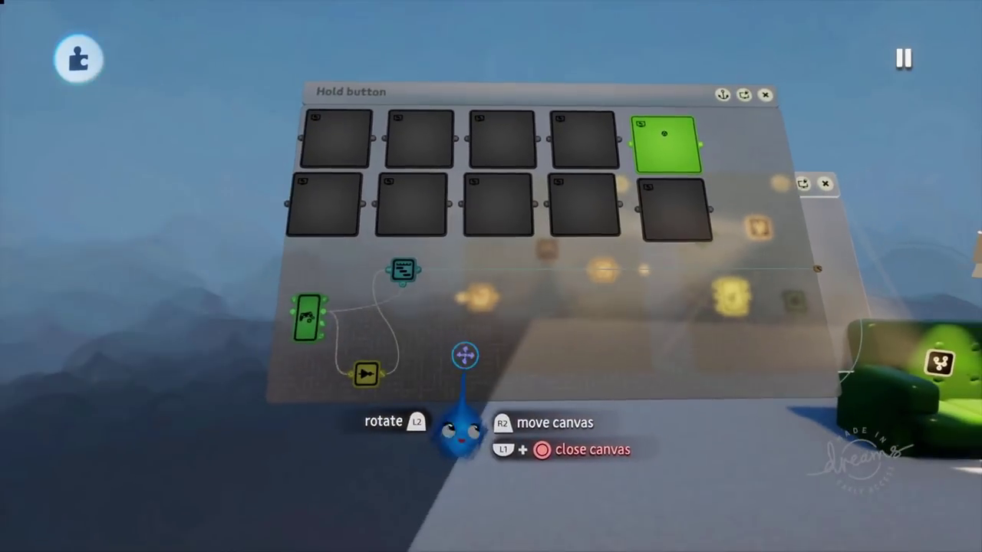
drag(465, 355, 286, 270)
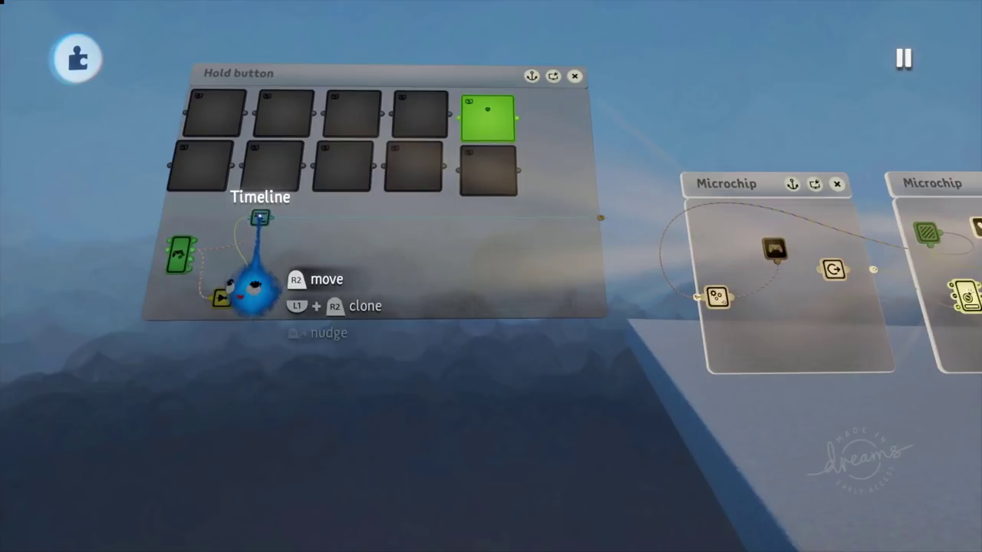
Open the Hold button chip's timeline below its canvas and inspect its keyframes alongside the controller sensor
drag(257, 292, 420, 490)
scroll(261, 284, up, 3)
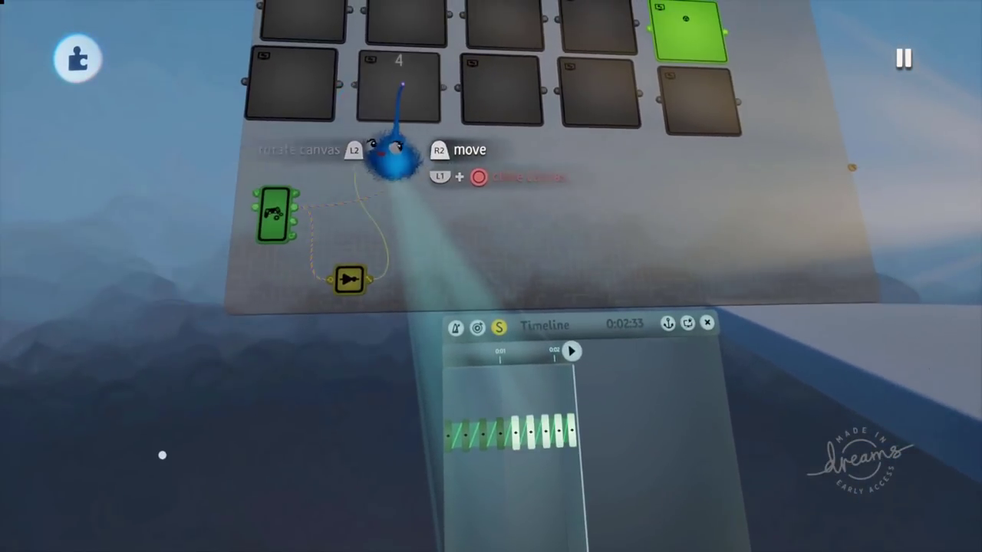
scroll(403, 84, down, 3)
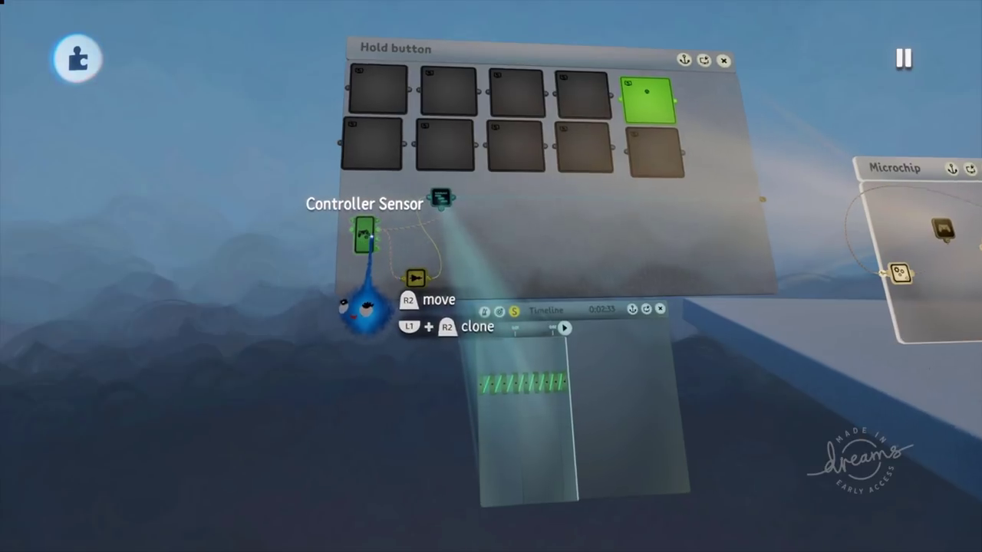
scroll(361, 318, up, 3)
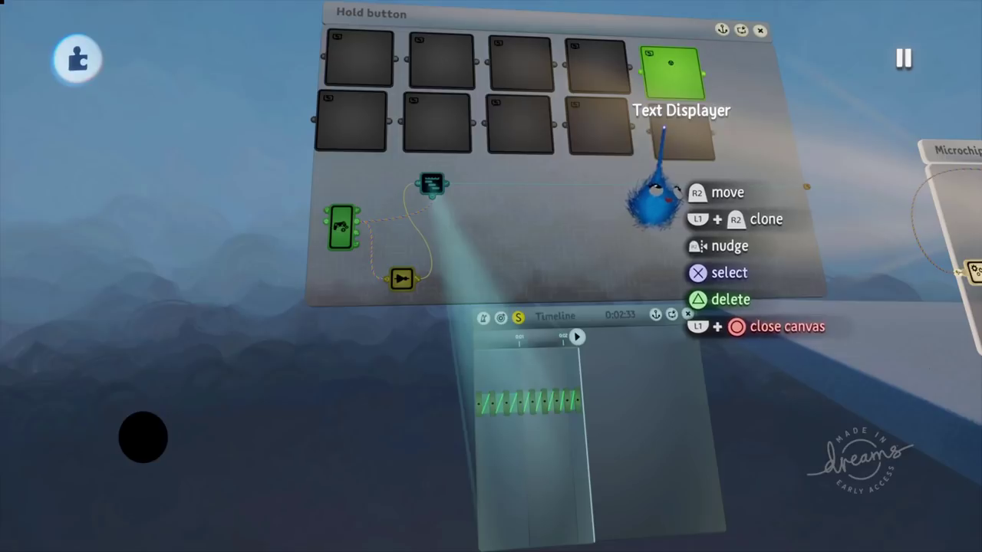
Select the nine dark text displayers one by one to see which timeline keyframes affect each of them
click(656, 196)
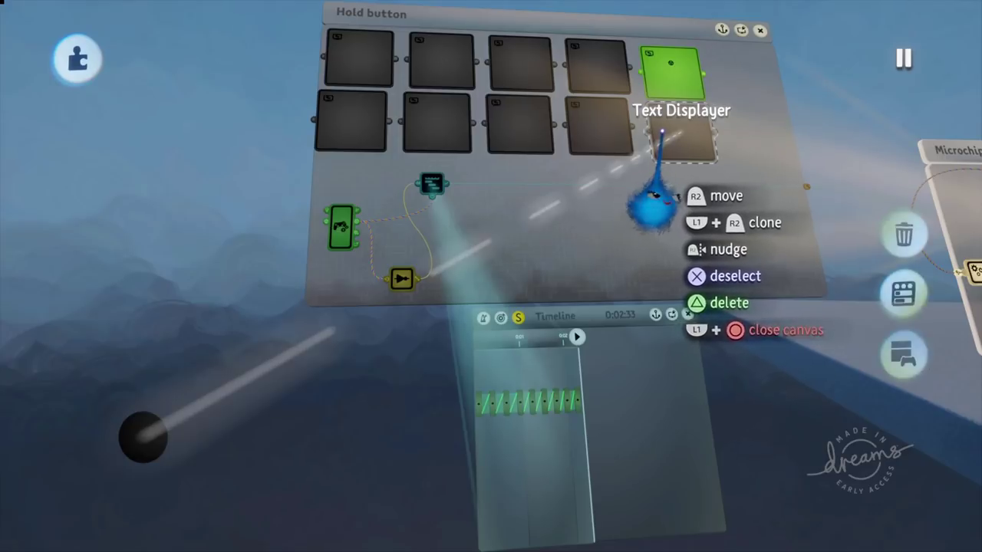
click(599, 126)
click(596, 65)
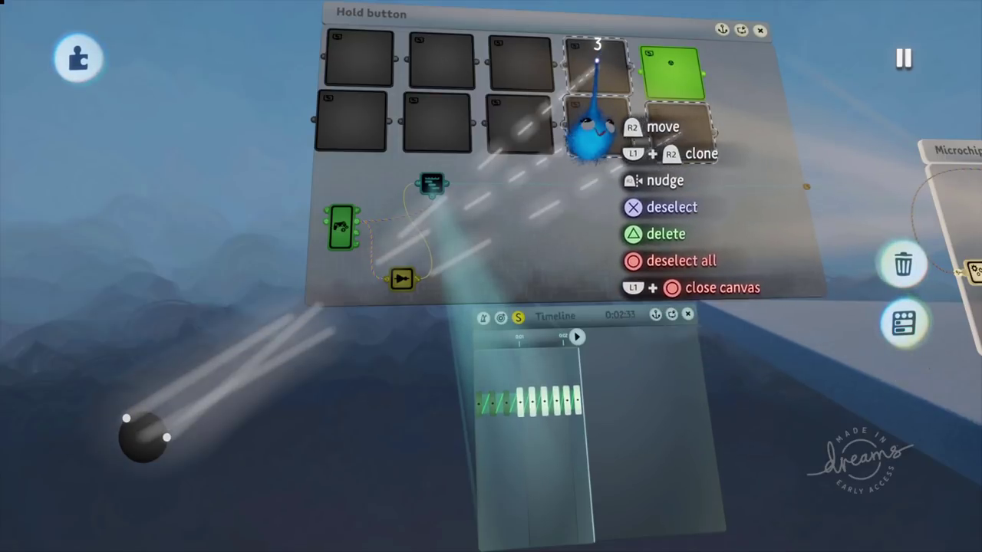
click(519, 67)
click(521, 119)
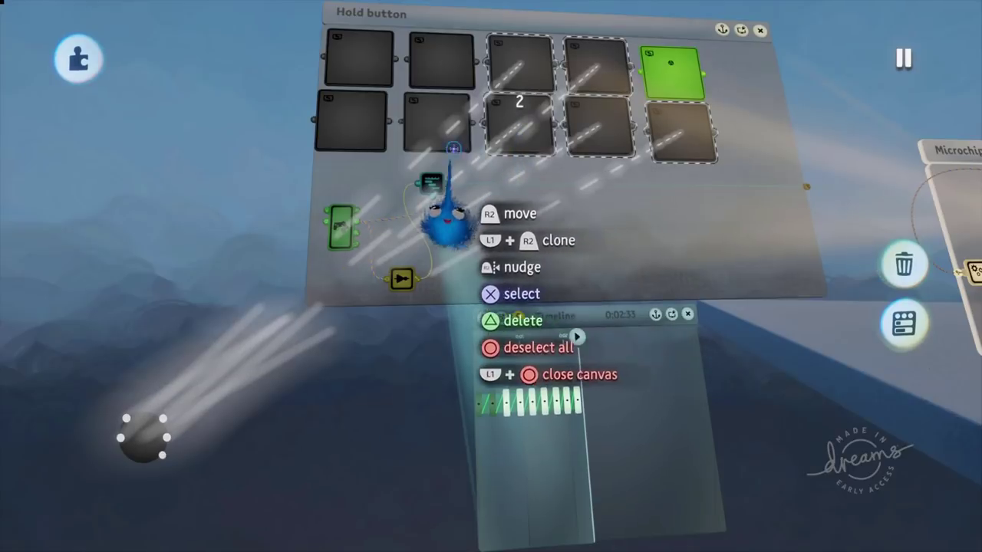
click(442, 126)
click(437, 73)
click(349, 123)
click(356, 65)
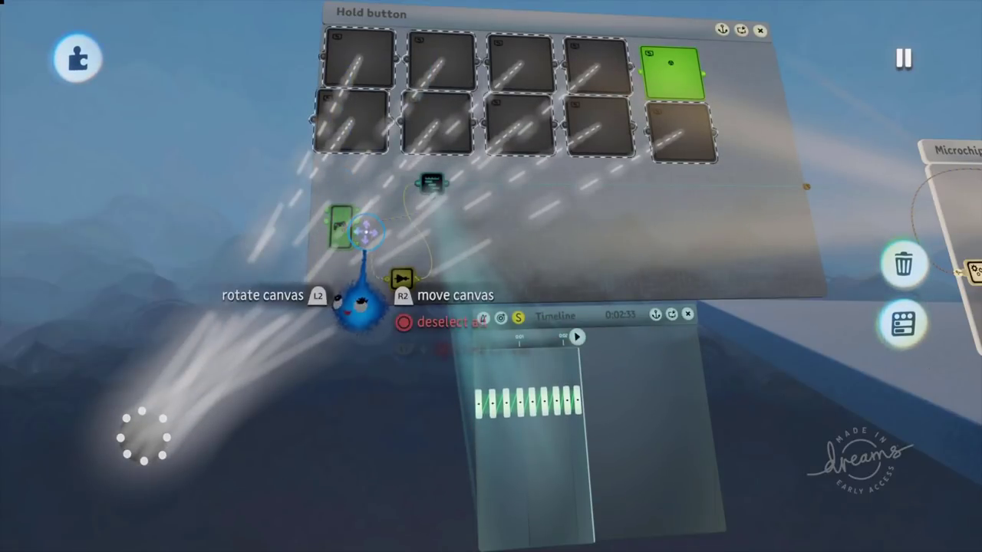
Deselect the nine text displayers one by one, comparing the highlighted keyframes in the timeline
click(364, 119)
click(363, 63)
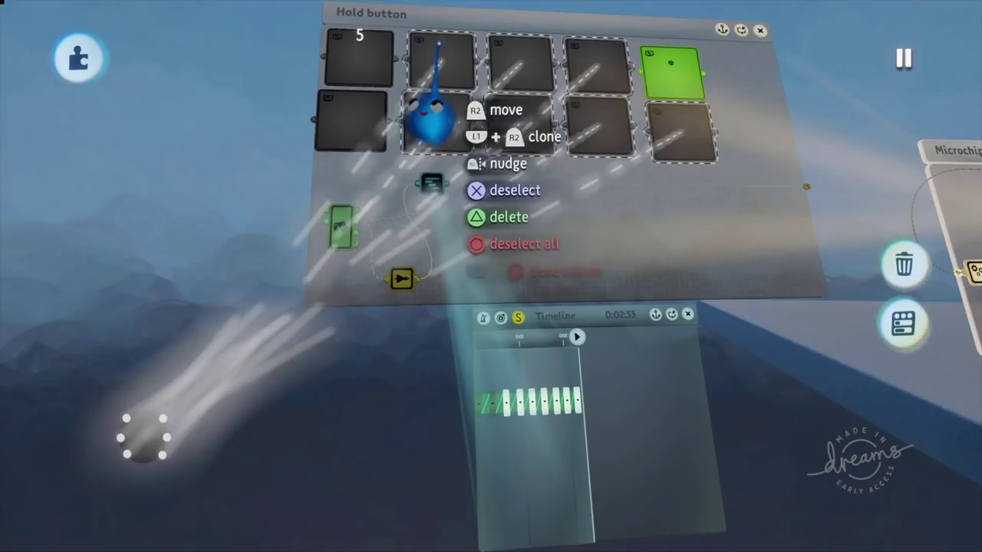
click(438, 50)
click(437, 108)
click(520, 53)
click(529, 108)
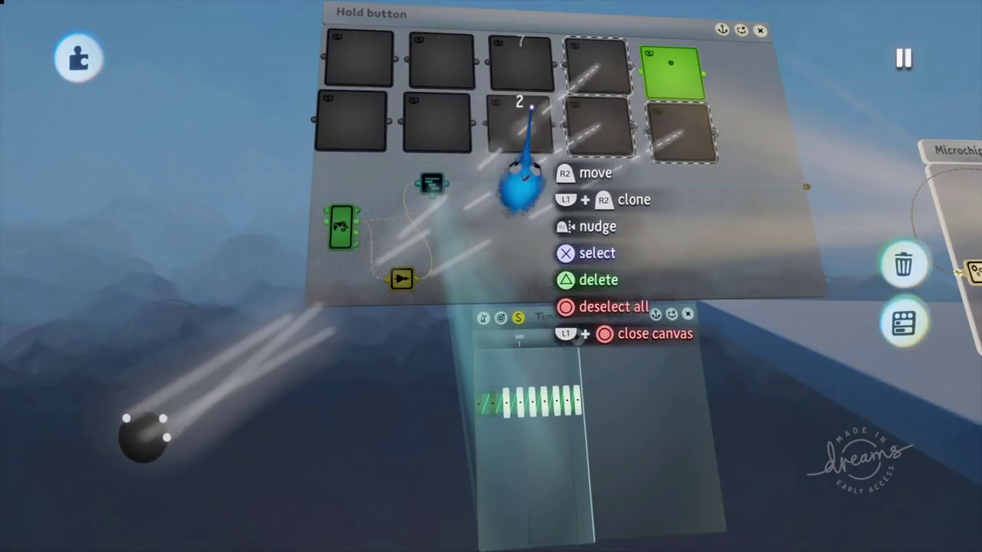
click(589, 51)
click(589, 105)
click(675, 136)
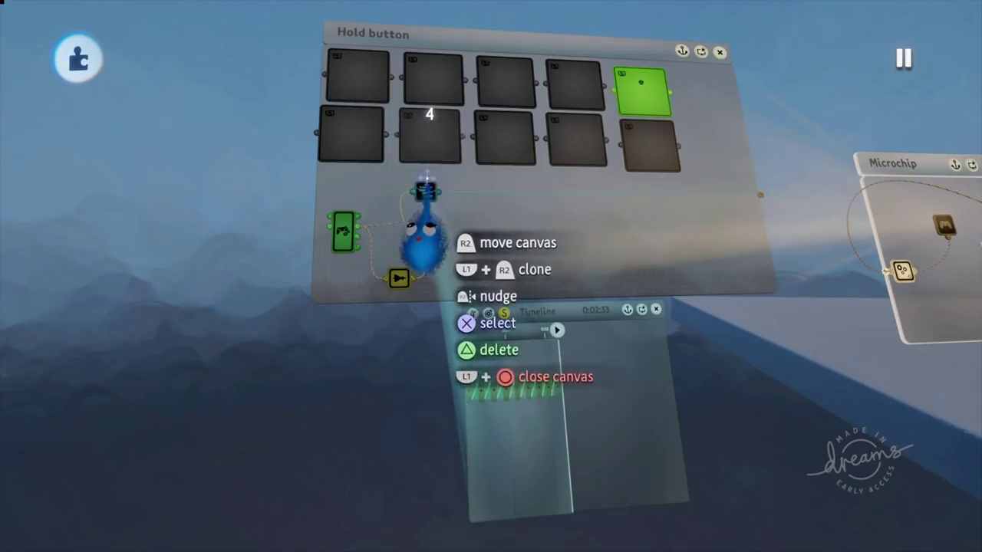
Check which text displayers a keyframe in the Hold button timeline changes, leaving the keyframe as it was
click(470, 392)
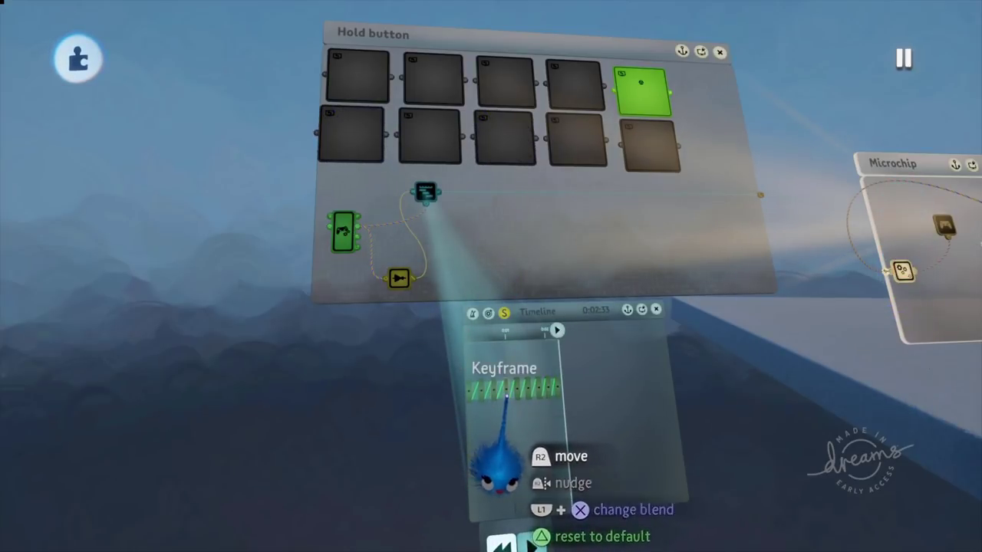
click(505, 389)
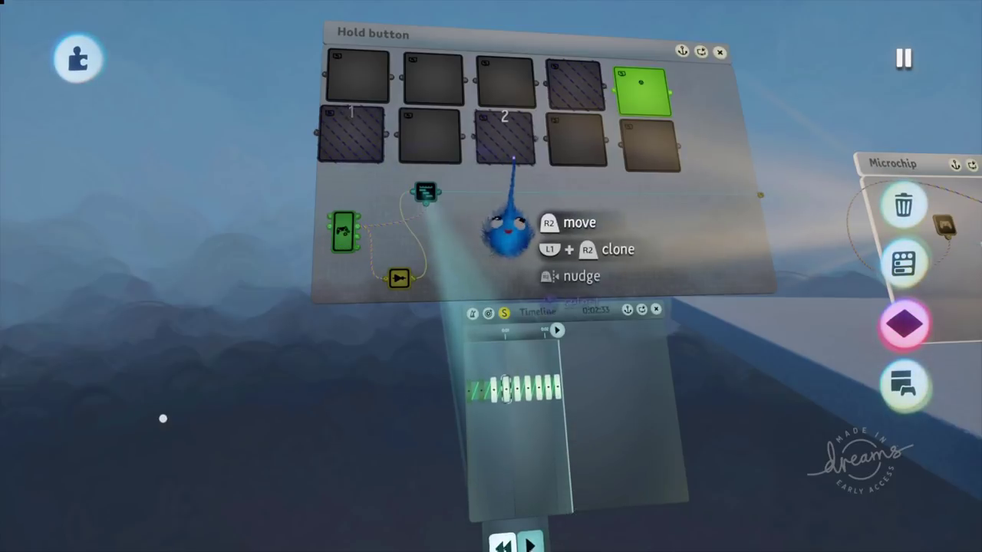
key(Escape)
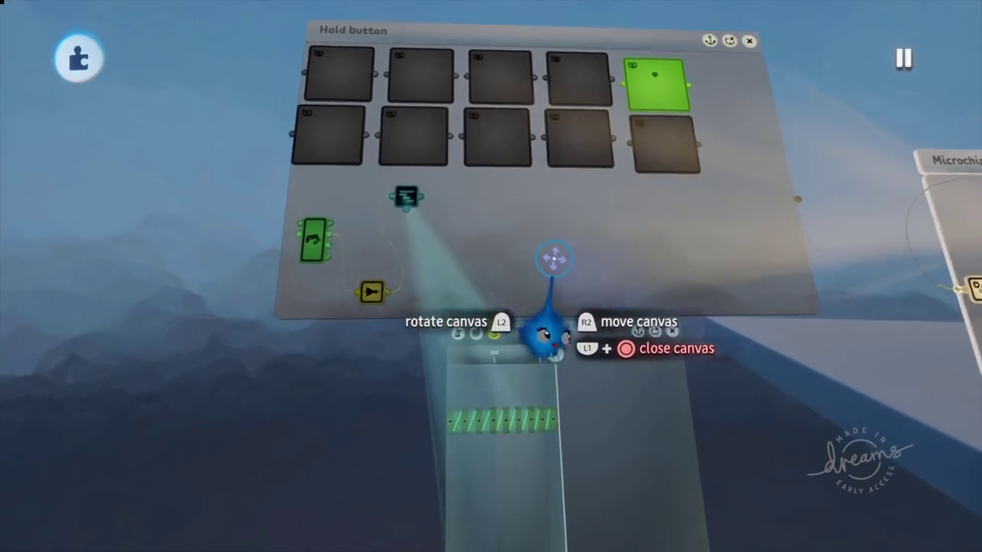
Examine the wiring from the controller sensor through the NOT gate to the timeline's restart and power inputs
scroll(554, 259, up, 5)
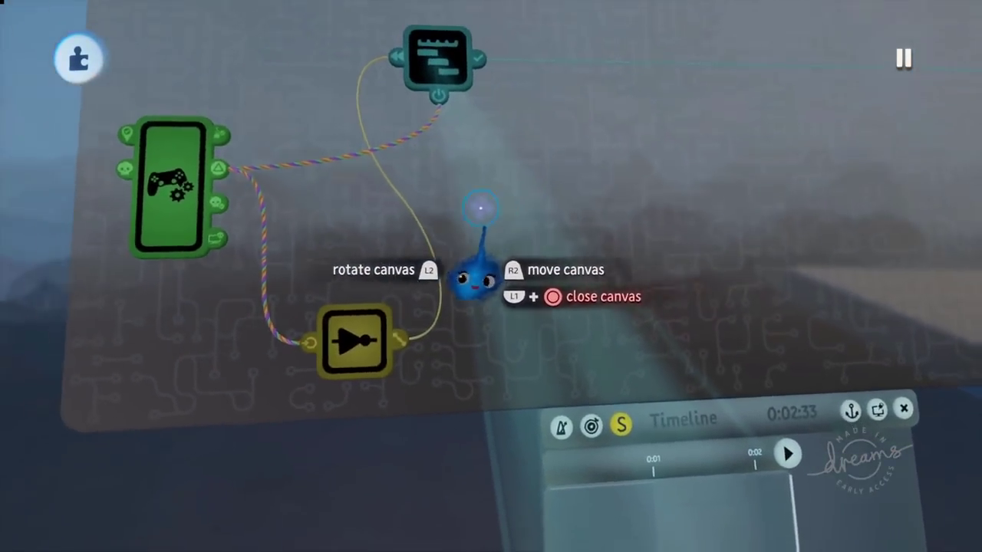
scroll(481, 208, down, 3)
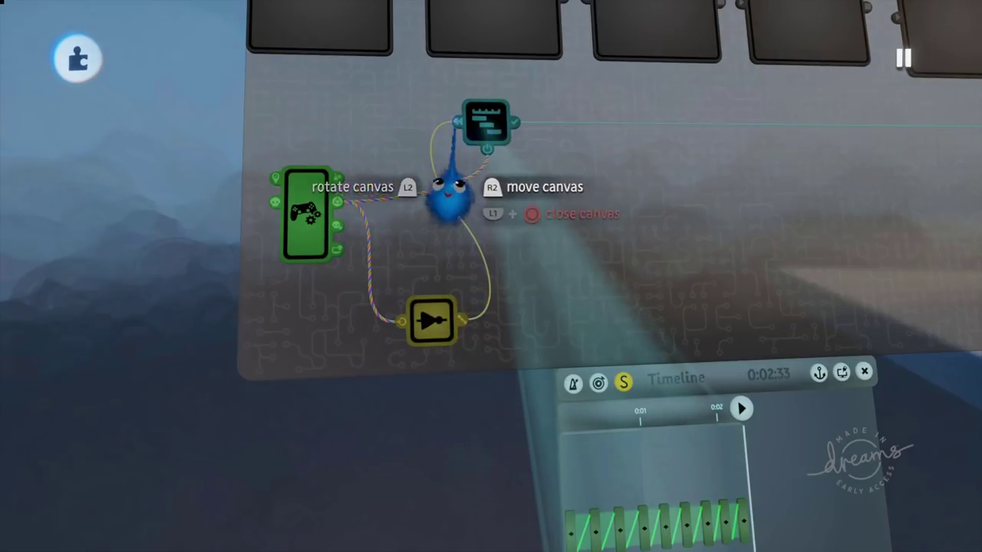
mouse_move(456, 198)
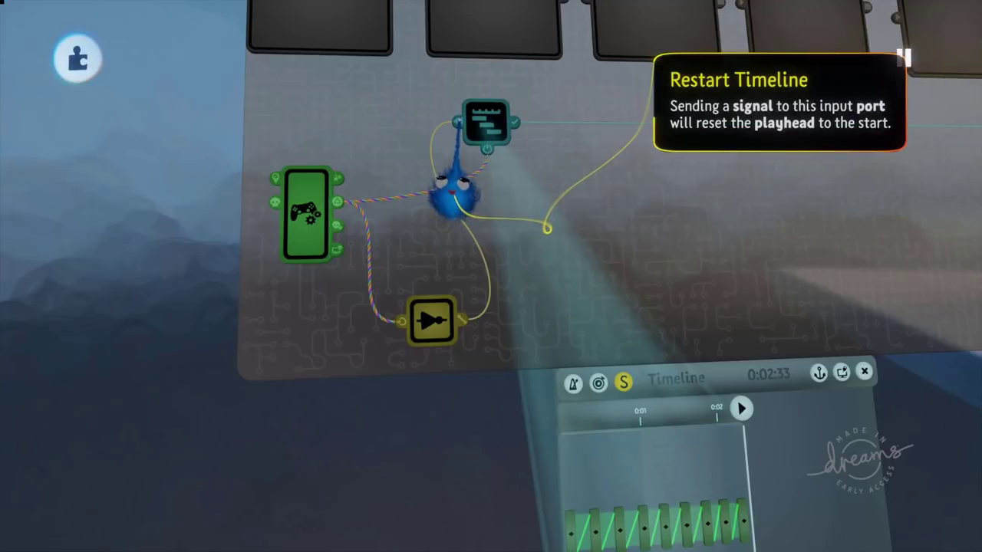
middle_drag(491, 165, 457, 226)
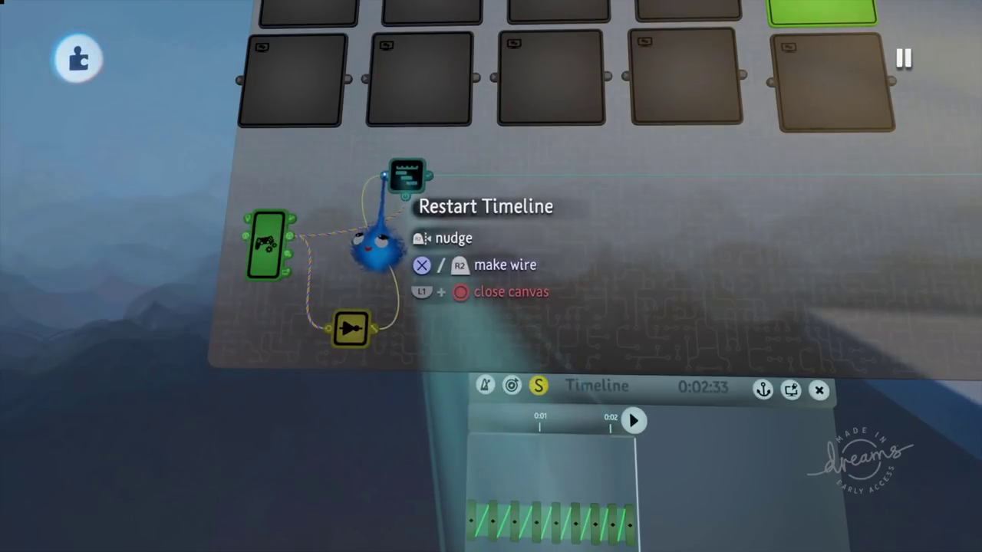
scroll(451, 226, down, 5)
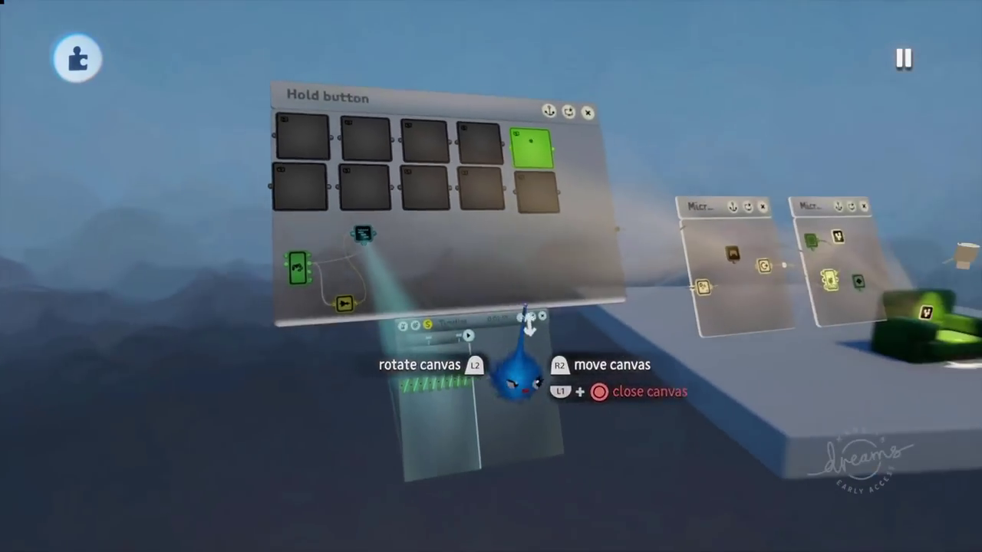
Check the keyframe in the sofa's microchip and close all the open canvases
scroll(547, 313, up, 2)
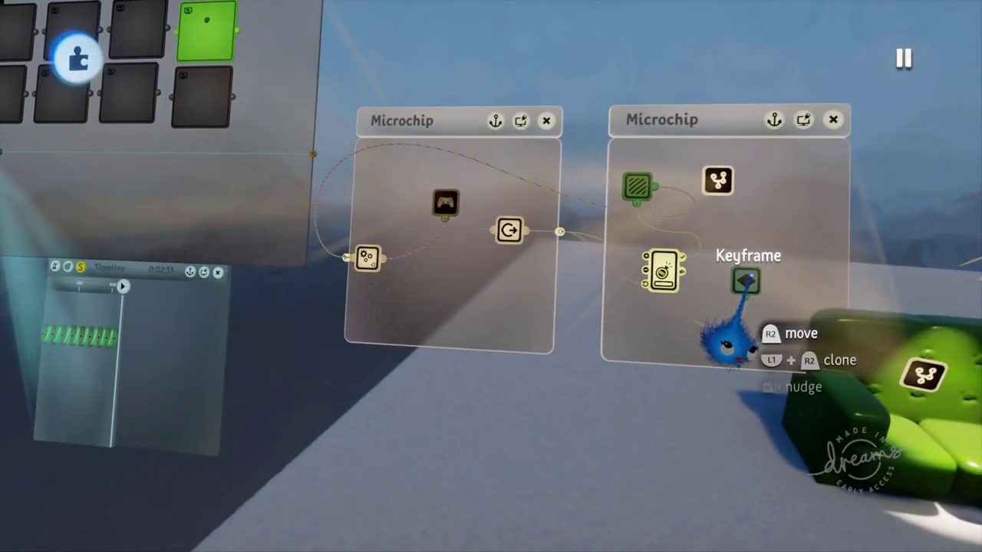
click(749, 279)
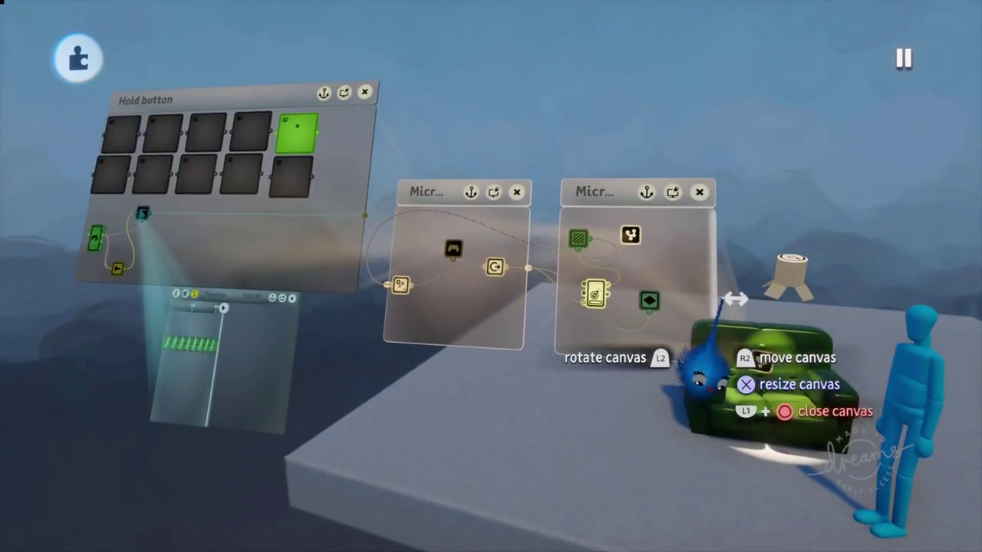
click(698, 193)
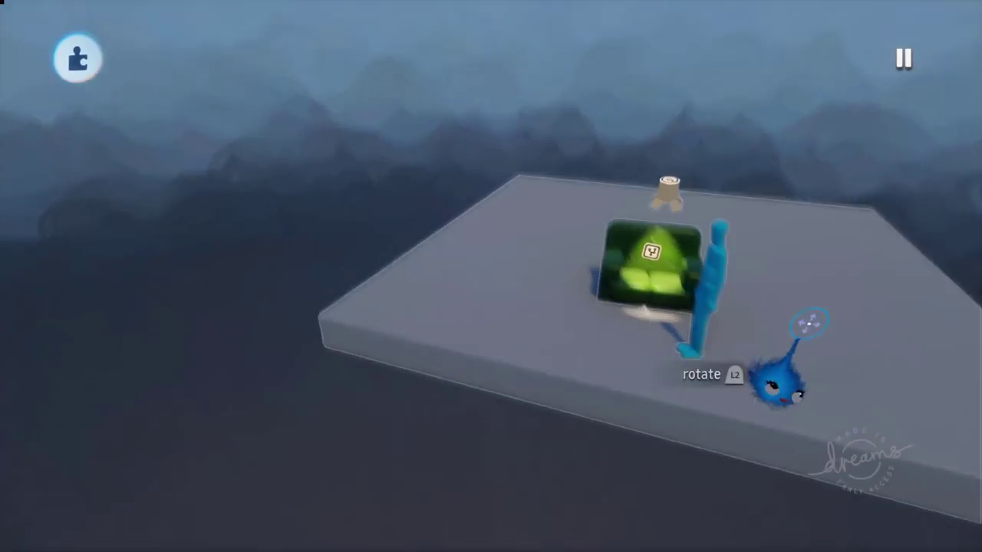